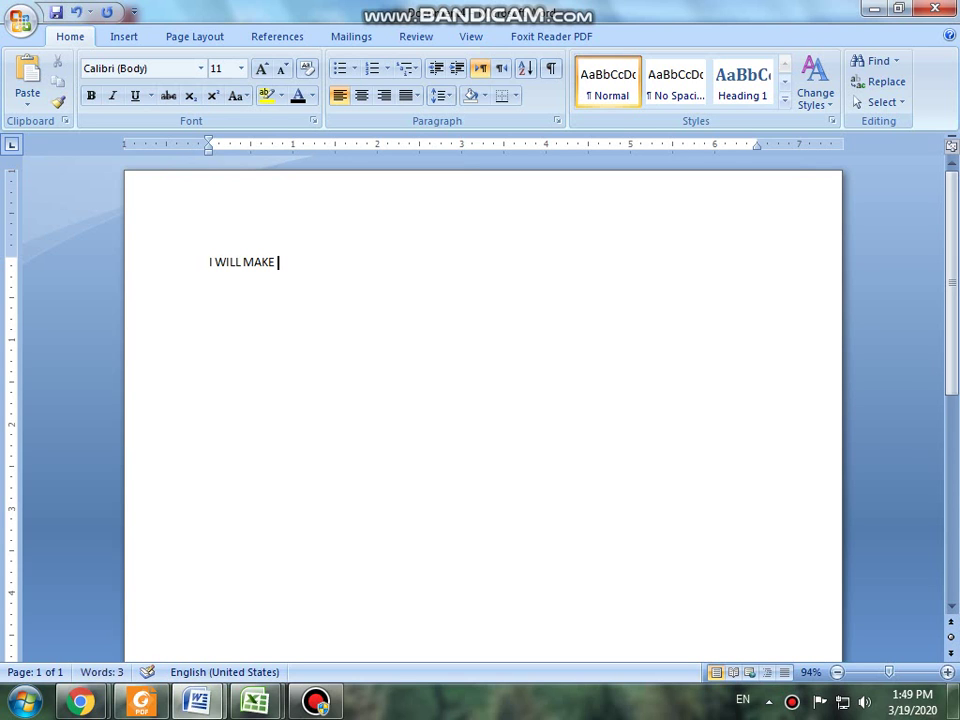
Write the intro line "I WILL MAKE APPLICATION FORM" and enlarge its text to 25 pt
key("BackSpace")
key("BackSpace")
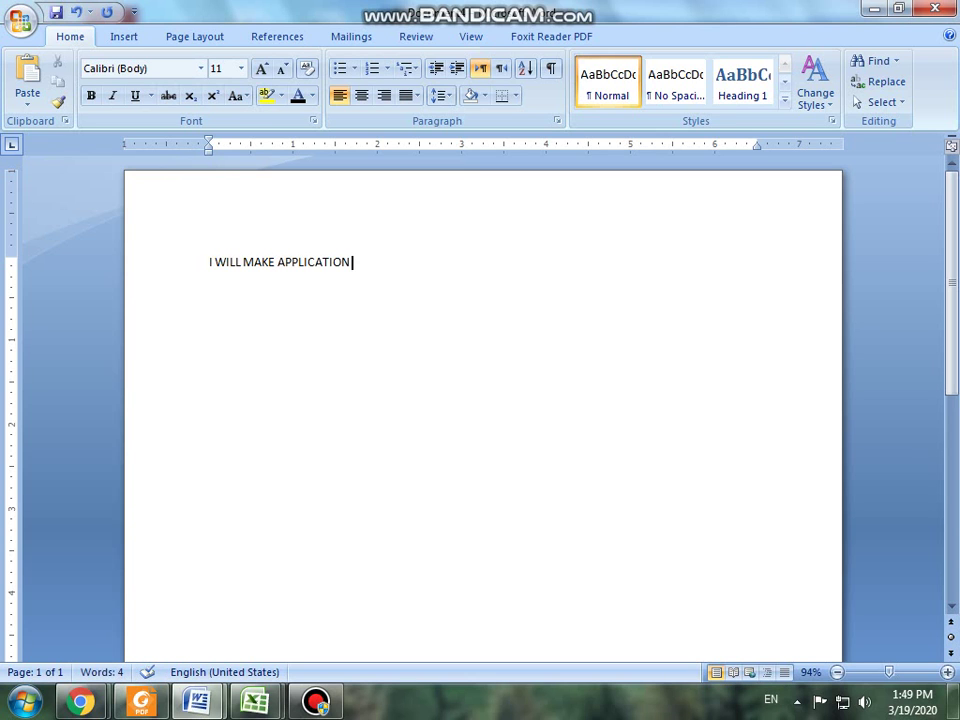
key("ctrl+a")
key("ctrl+bracketright")
key("ctrl+bracketright")
key("ctrl+bracketright")
key("ctrl+bracketright")
key("ctrl+bracketright")
key("ctrl+bracketright")
key("ctrl+bracketright")
key("ctrl+bracketright")
key("ctrl+bracketright")
key("ctrl+bracketright")
key("ctrl+bracketright")
key("ctrl+bracketright")
key("ctrl+bracketright")
key("ctrl+bracketright")
key("Right")
type("FORM")
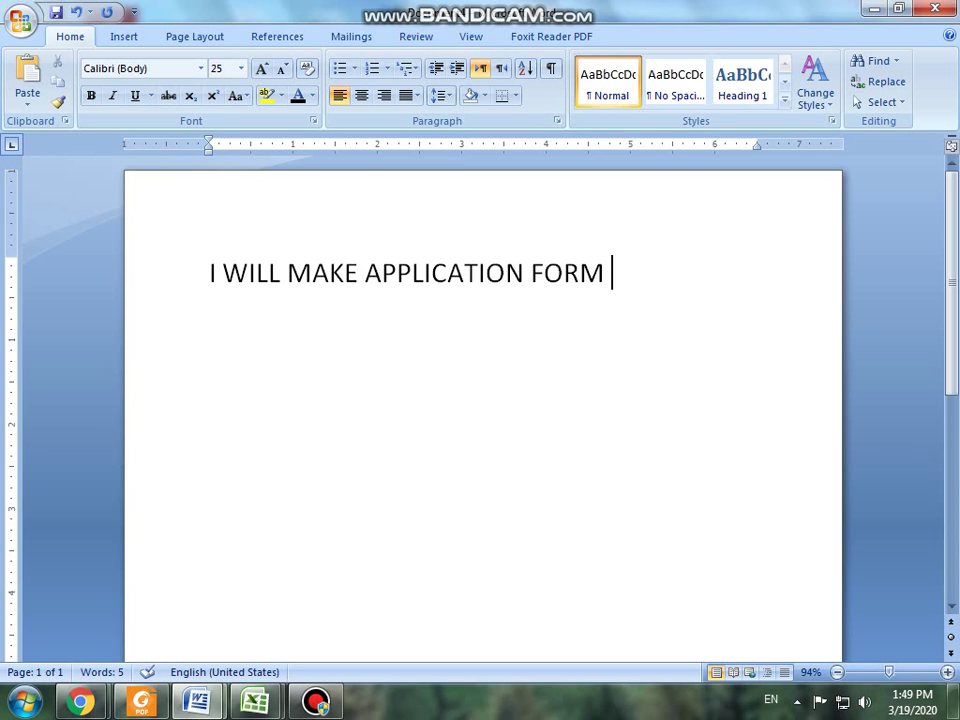
Extend the intro line with "IN 5 MINUTES", discarding the "AND SHOW" wording
type(" AND SHOW")
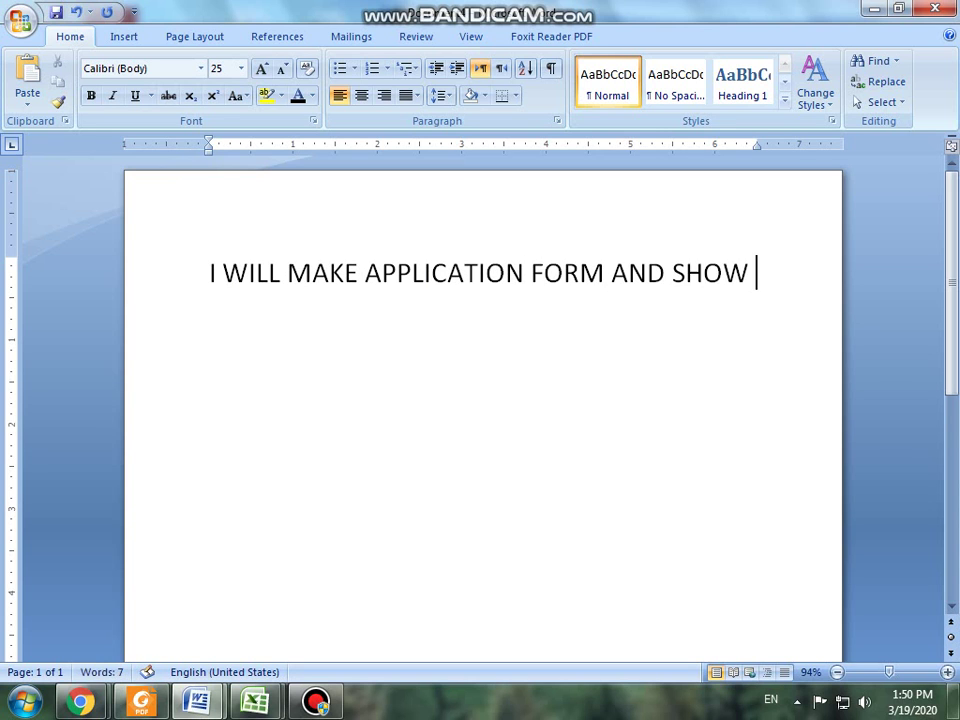
key("ctrl+shift+Left")
key("BackSpace")
key("ctrl+shift+Left")
key("BackSpace")
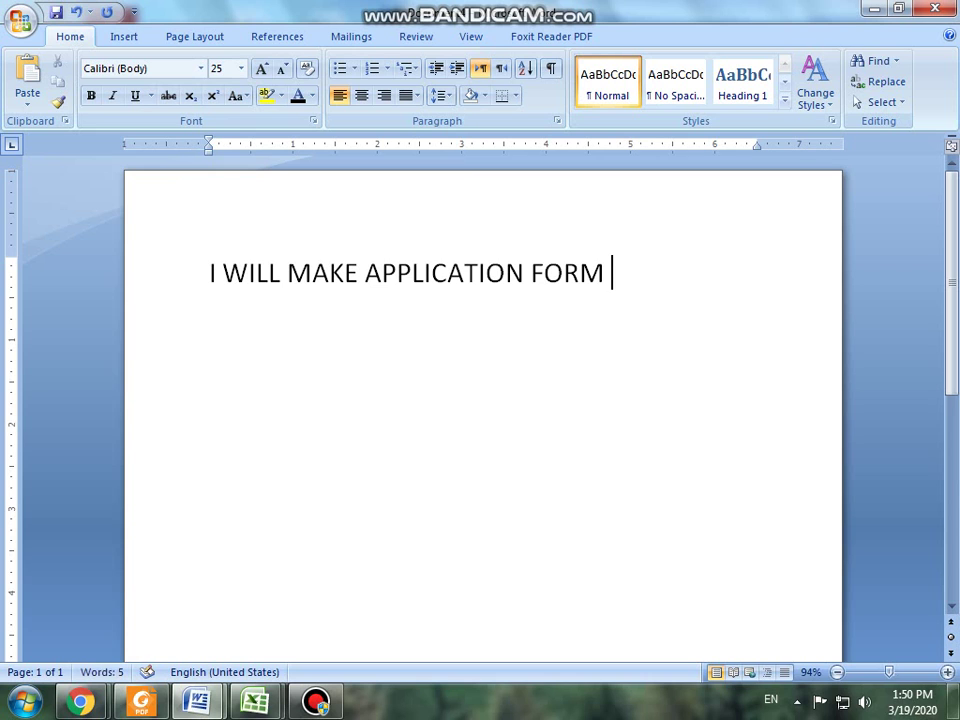
type("IN 5 MINUTES")
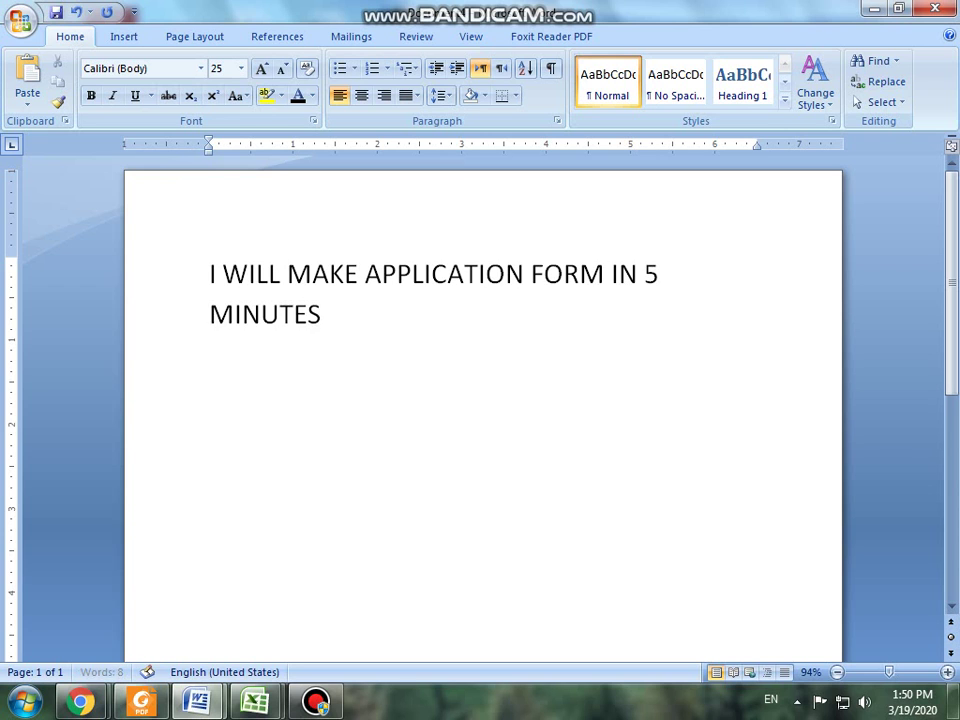
Replace the whole text with "I WILL MAKE APPLICATION FORM IN 5 MINUTES IN MS WORD"
key("ctrl+a")
key("BackSpace")
type("I WILL ")
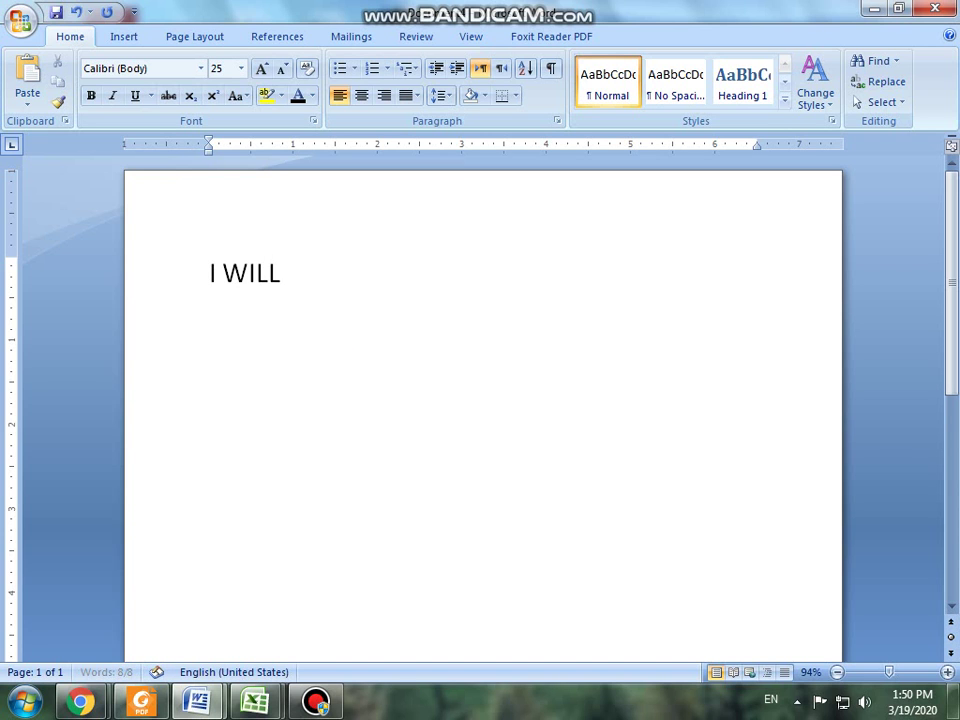
type("MAY")
key("BackSpace")
type("KE APPLICATION")
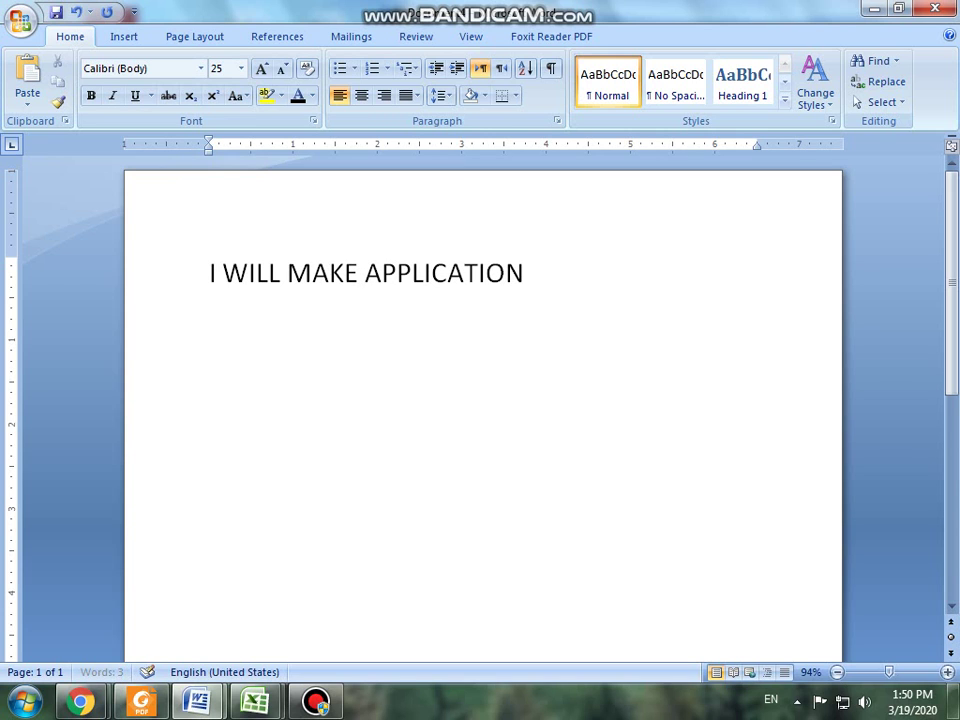
type(" FORM IN")
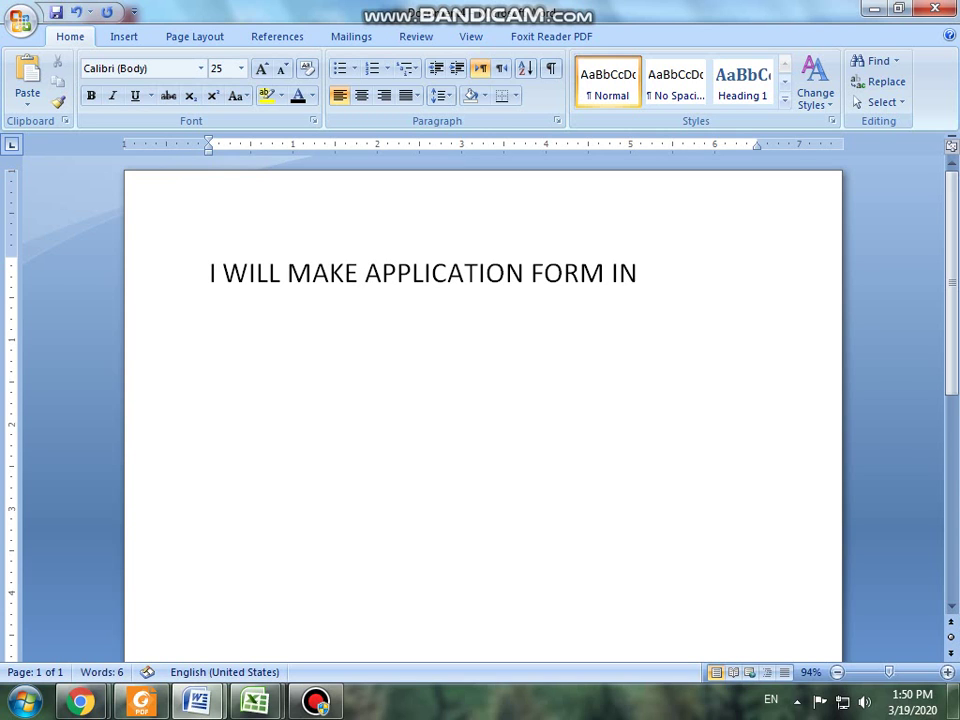
type(" 5 MINUTES IN MS W")
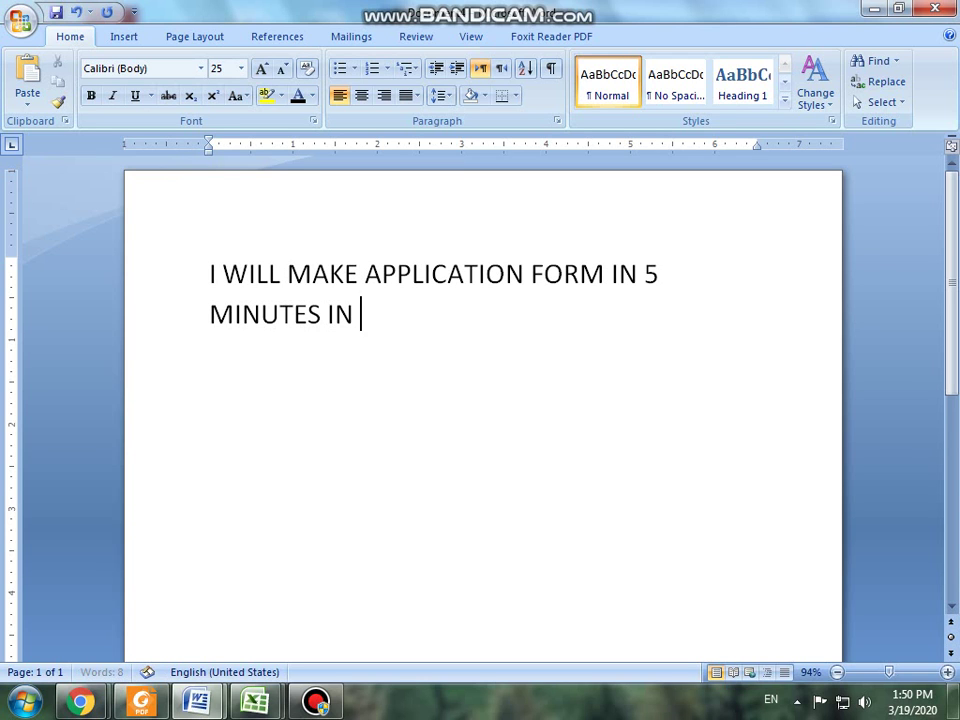
type("ORD")
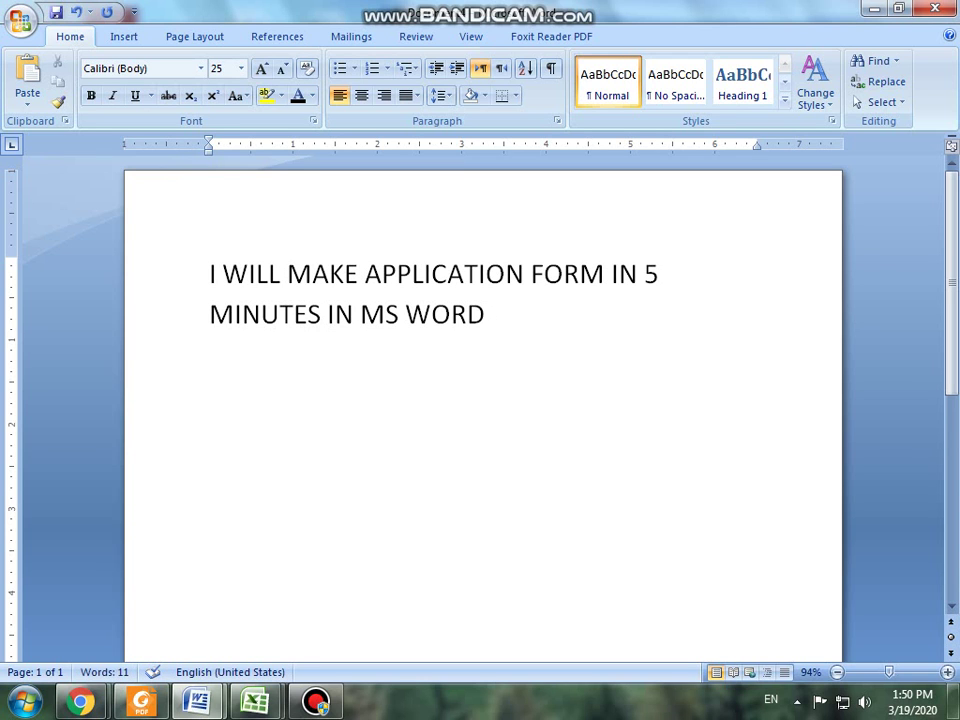
Centre the whole intro text and increase its font size to 29 pt
key("ctrl+a")
key("ctrl+e")
key("ctrl+shift+period")
key("ctrl+shift+period")
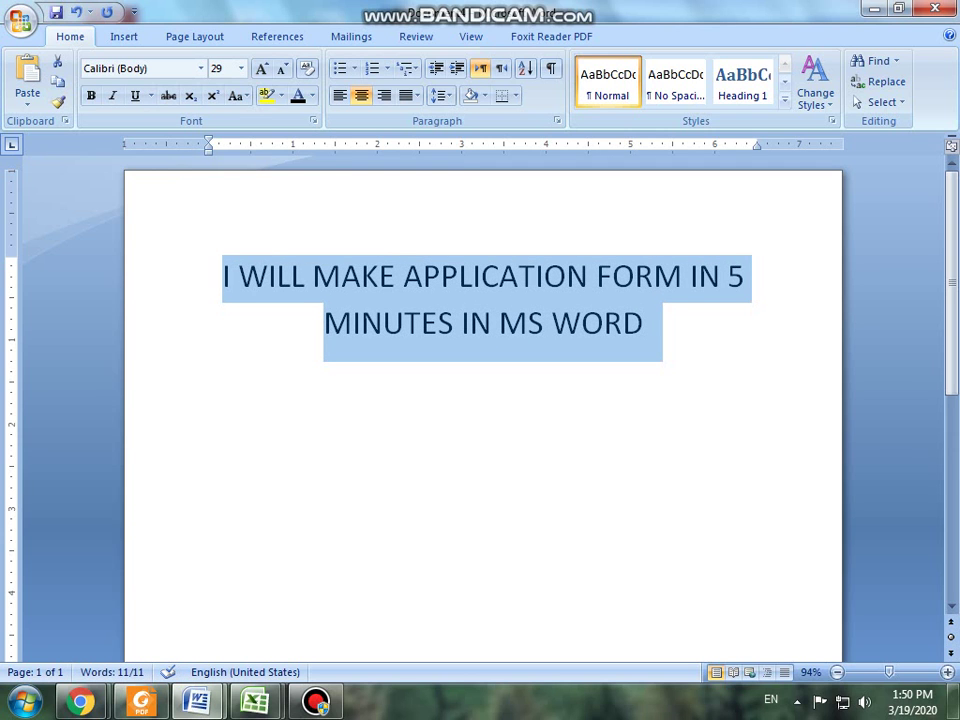
Replace the intro text with "SO STARTING NOW" and clear the document
type("SO STAR")
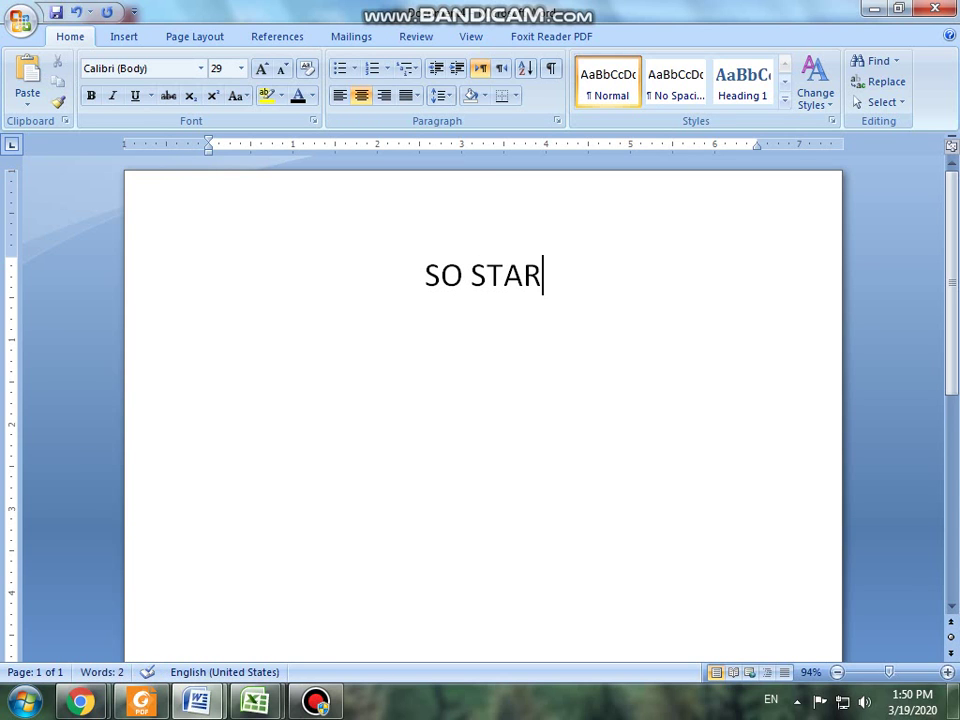
type("T")
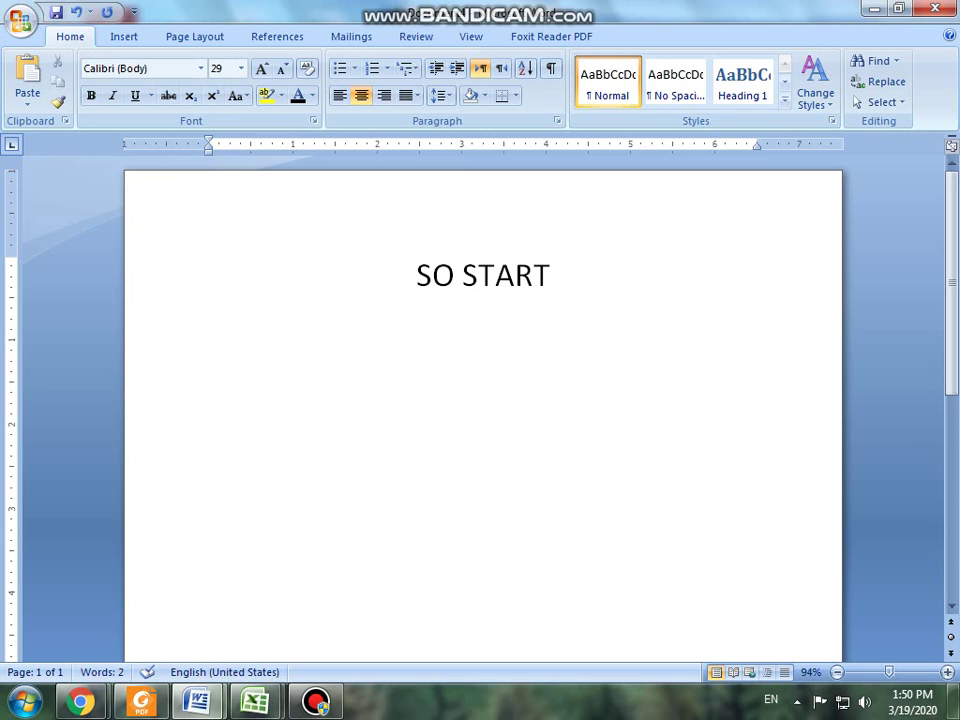
key("BackSpace")
type("TING NOW")
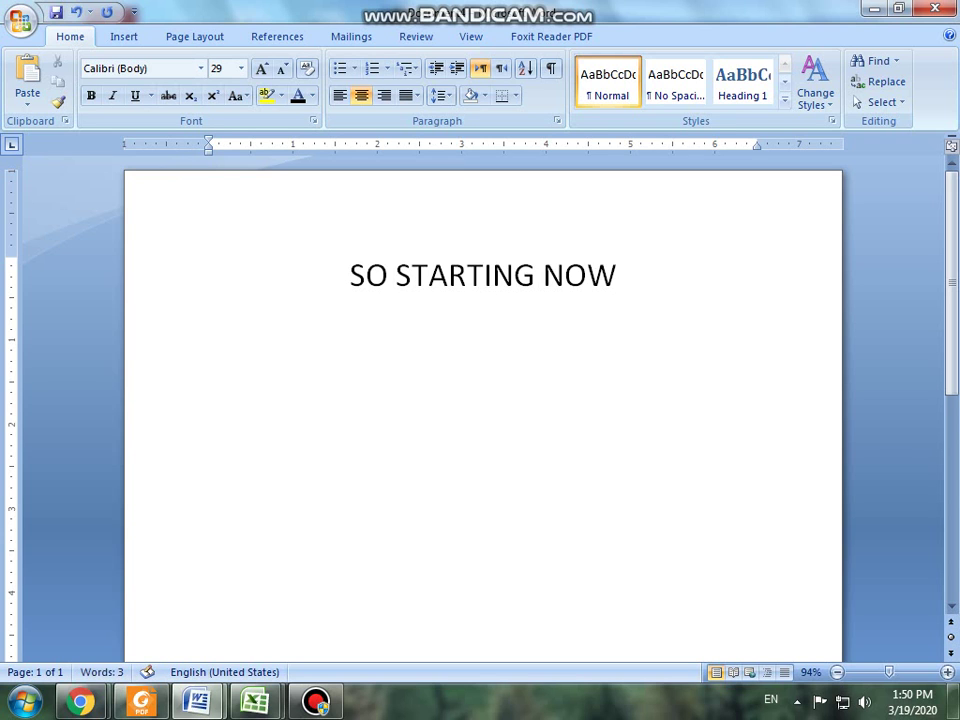
key("Return")
key("ctrl+a")
key("Delete")
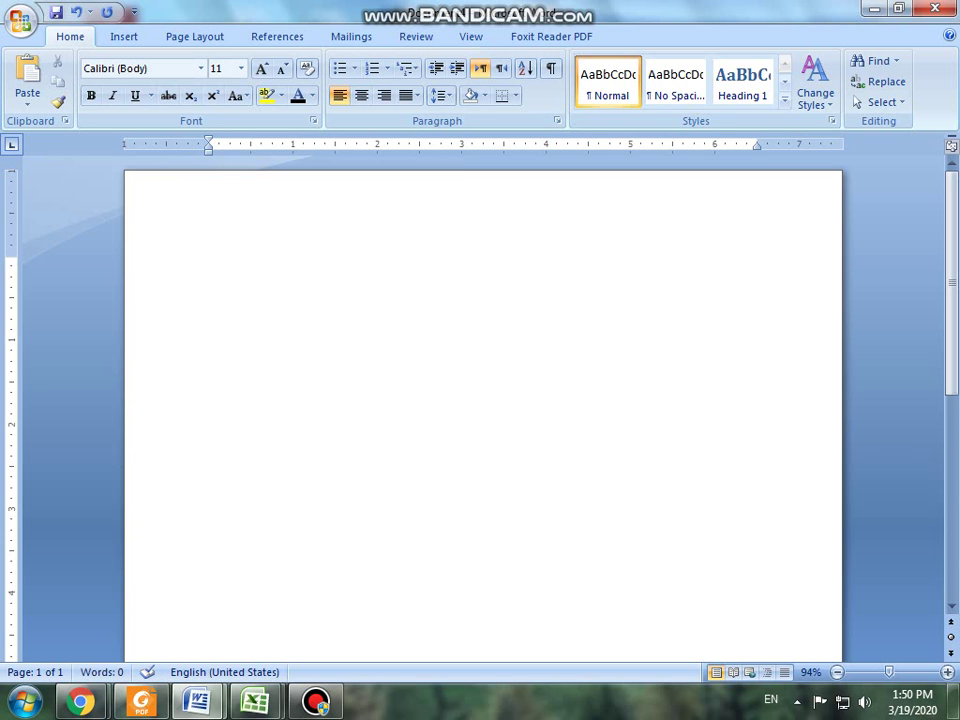
Enter the heading "APPLICATION FORM" at 38 pt and leave a block of blank lines below it
type("APPLICATION FORM")
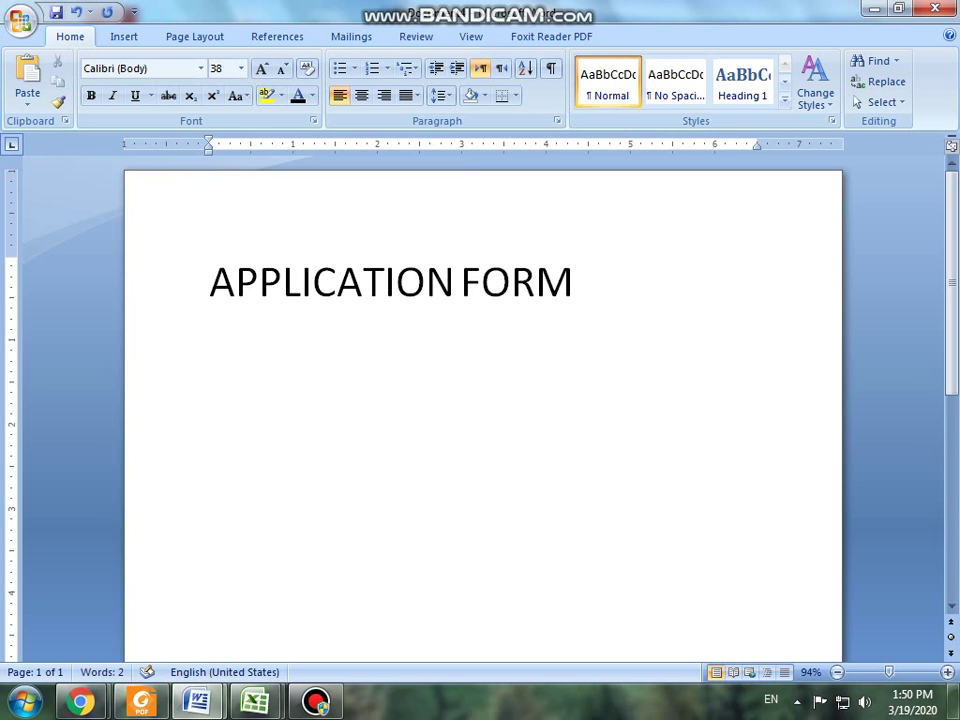
key("Return")
key("Return")
key("Return")
key("Return")
key("Return")
key("Return")
key("Return")
key("Return")
key("Return")
key("Return")
Add the line "Signature of the applicant" and, below it, "Dated:" followed by an underscore blank
type("Signature")
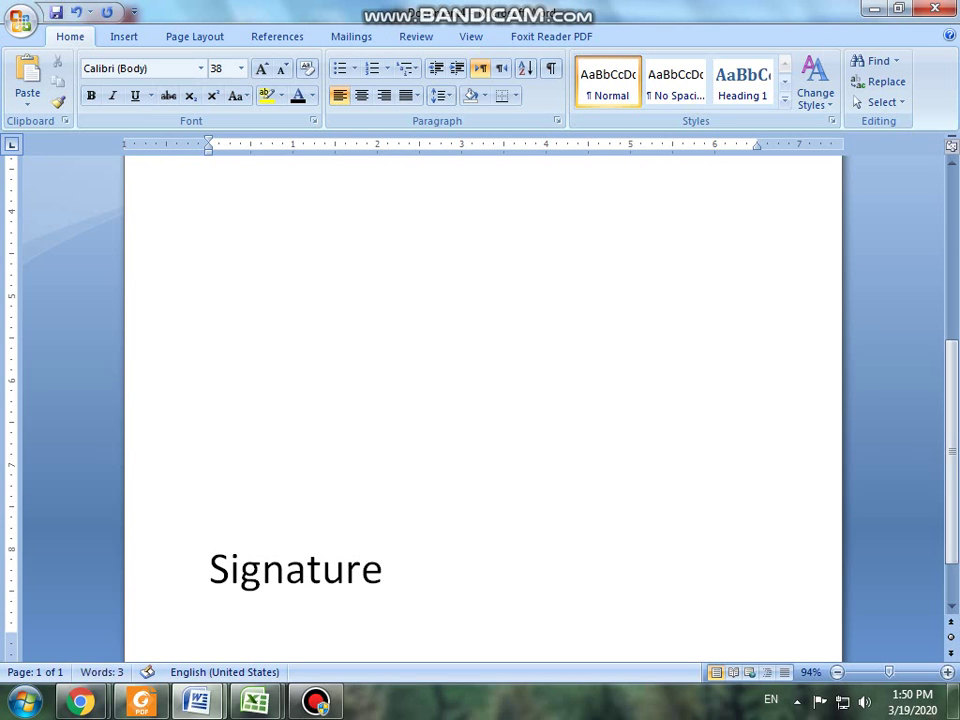
type(" of the applicat")
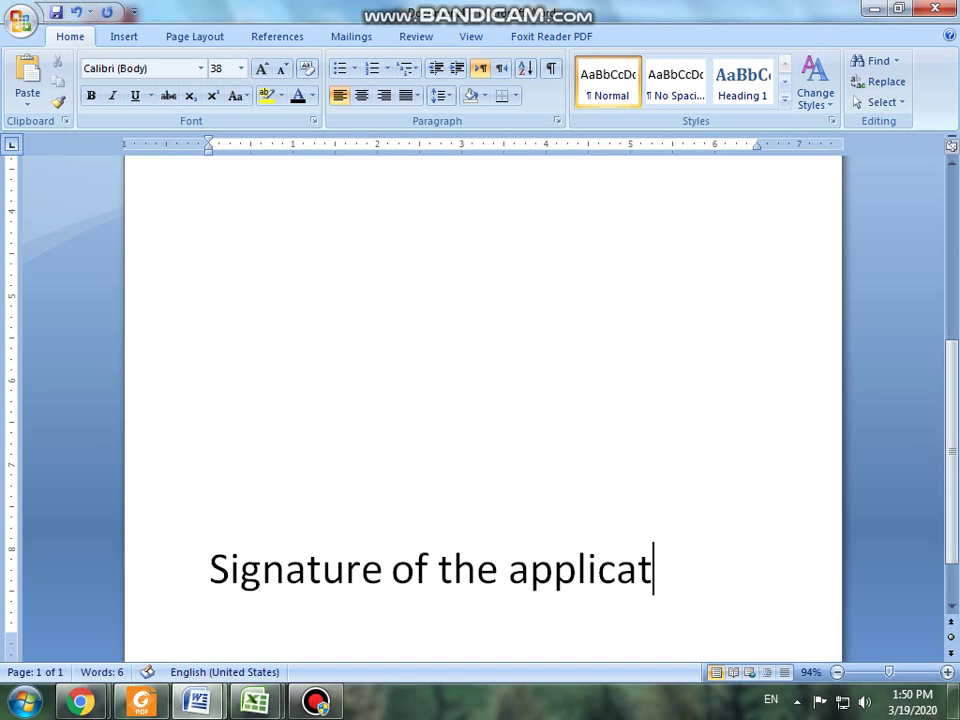
key("BackSpace")
type("nt")
key("Return")
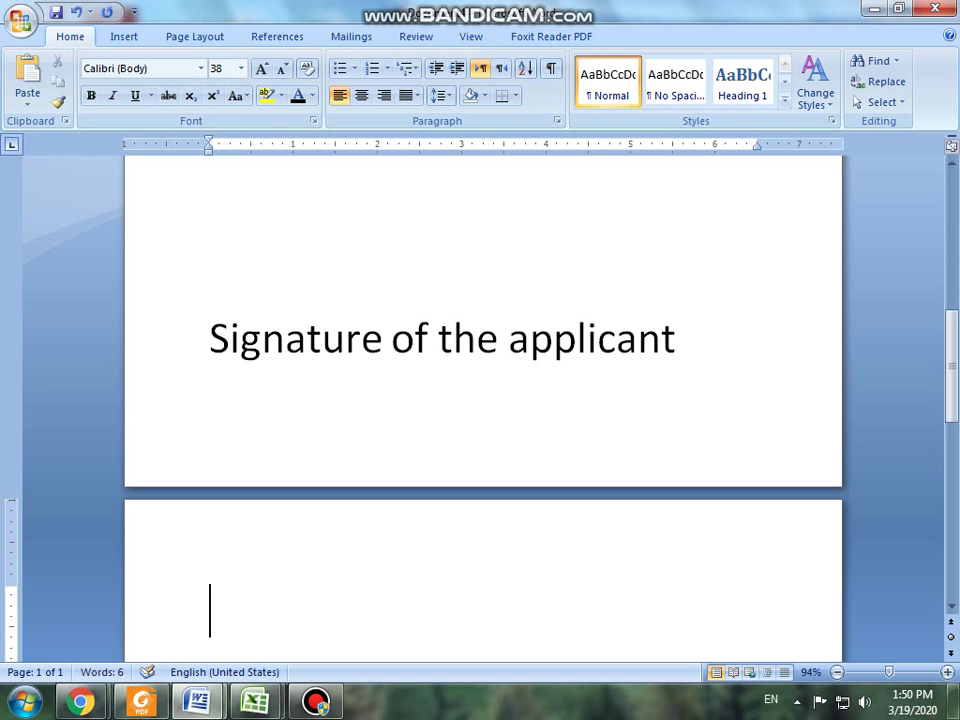
type("Dated:")
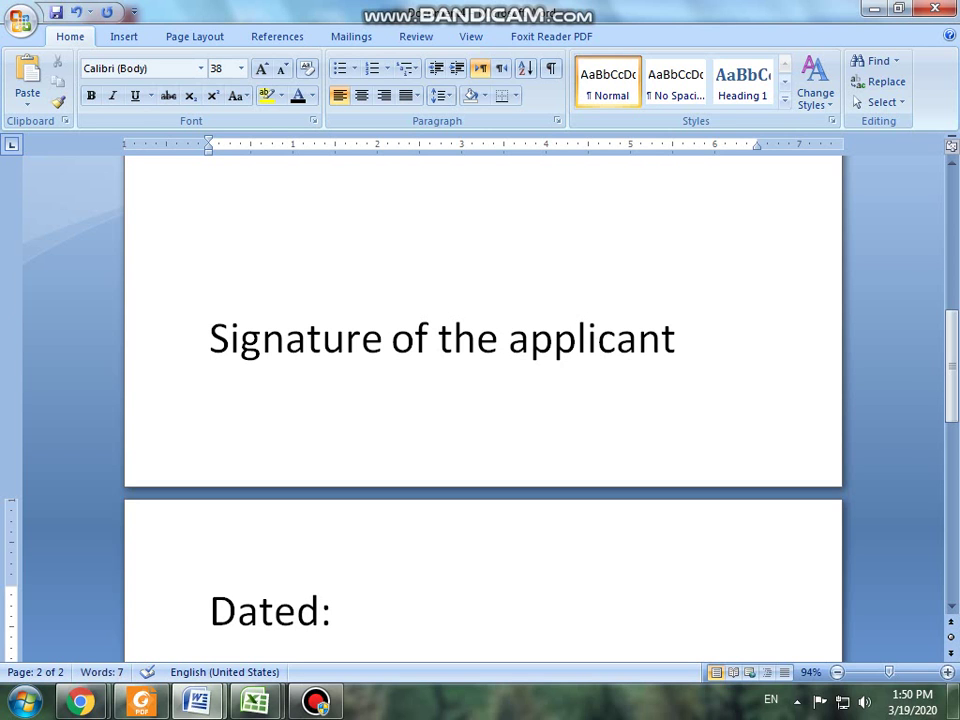
type(" __________________")
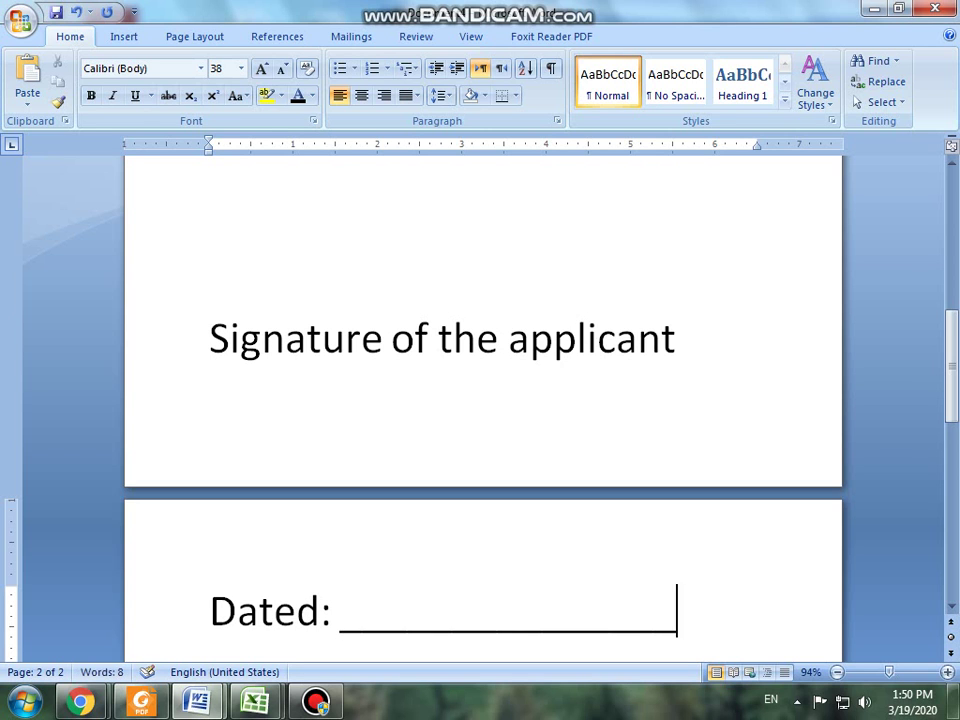
key("Return")
Set the font size of the whole document to 17 pt
key("ctrl+a")
key("alt")
type("hfs14")
key("Return")
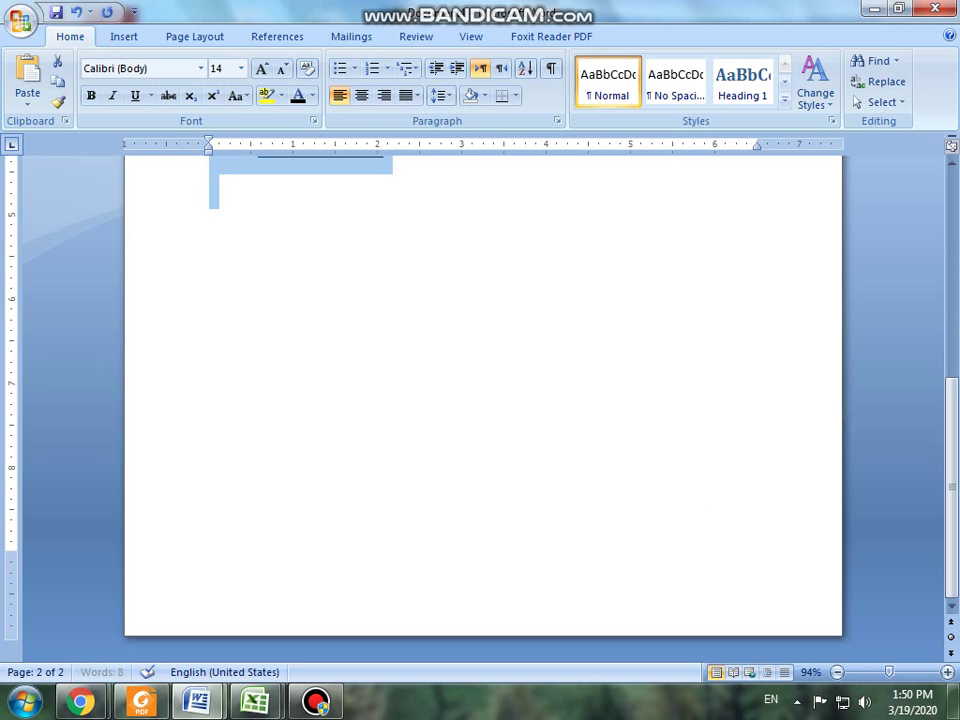
key("ctrl+Home")
key("ctrl+a")
key("ctrl+]")
key("ctrl+]")
key("ctrl+]")
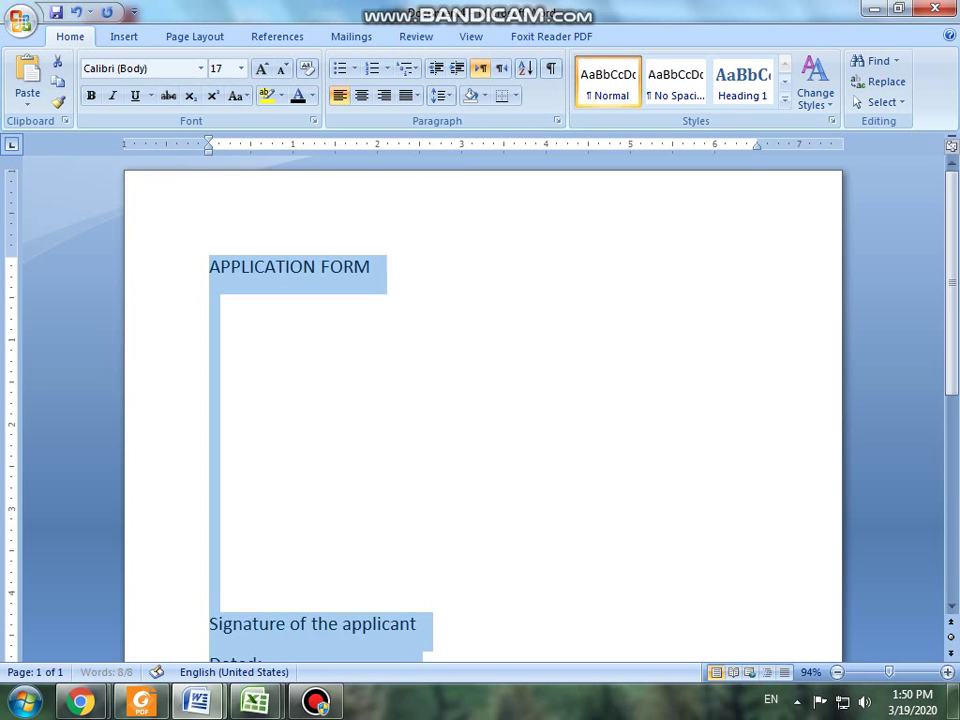
Right-align the "Signature of the applicant" and "Dated:" lines at the end of the document
key("ctrl+End")
key("shift+Up")
key("shift+Up")
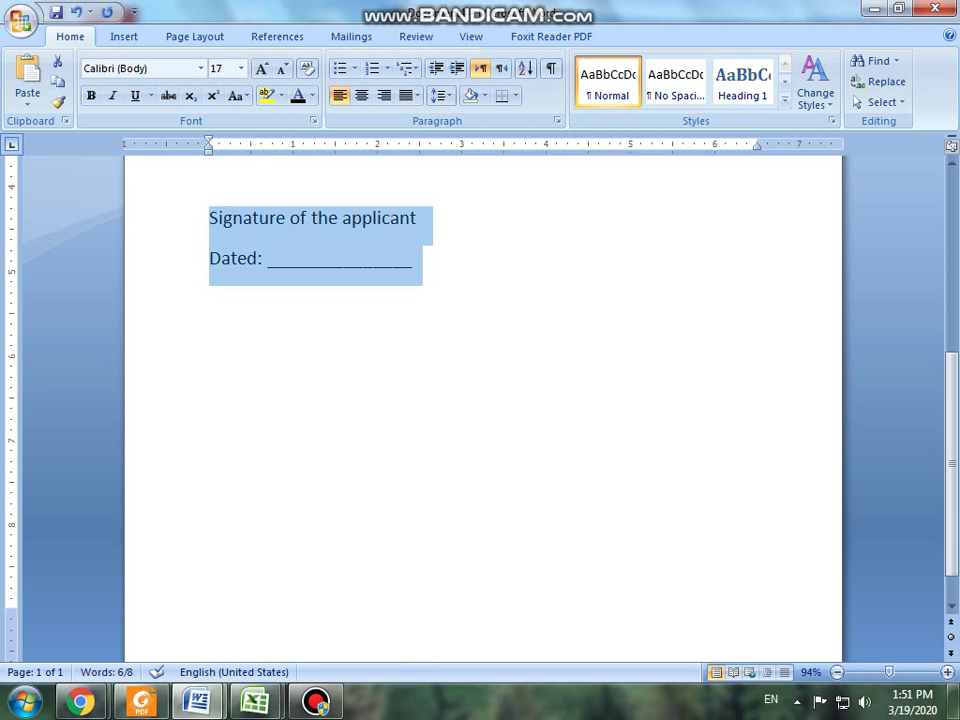
key("ctrl+r")
key("Left")
Insert a table with three columns and one row on the second blank line below the heading
key("ctrl+Home")
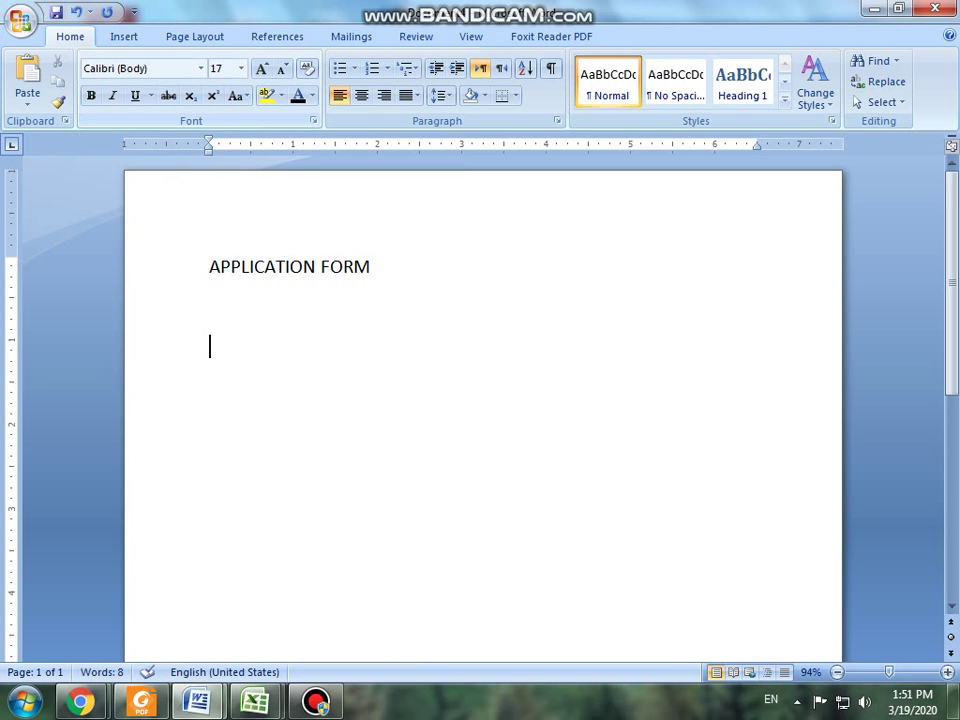
left_click(124, 36)
left_click(122, 80)
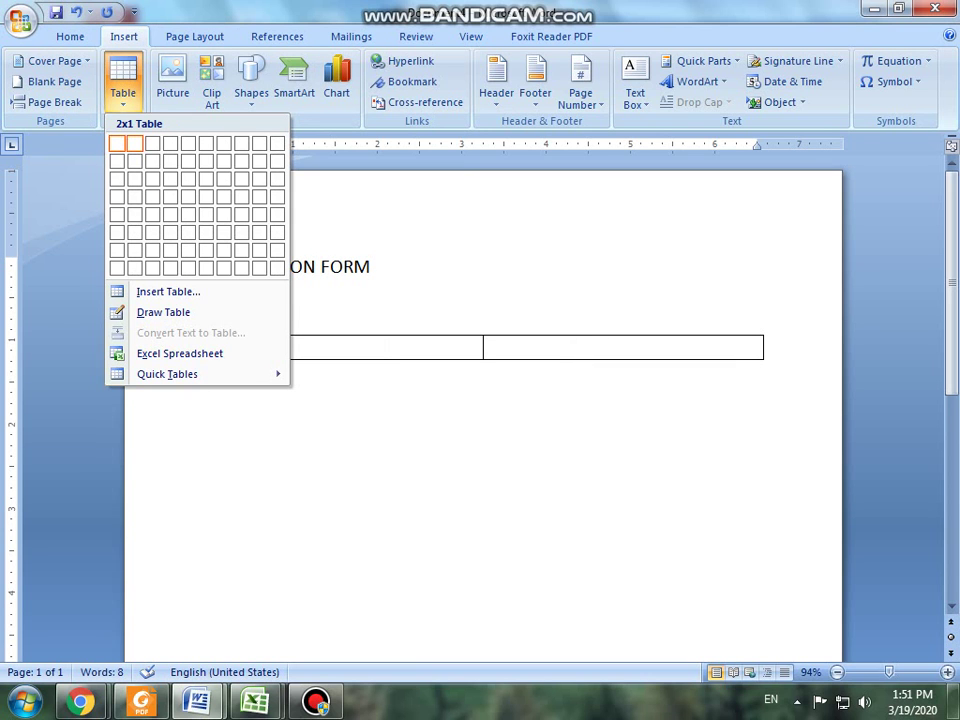
left_click(152, 143)
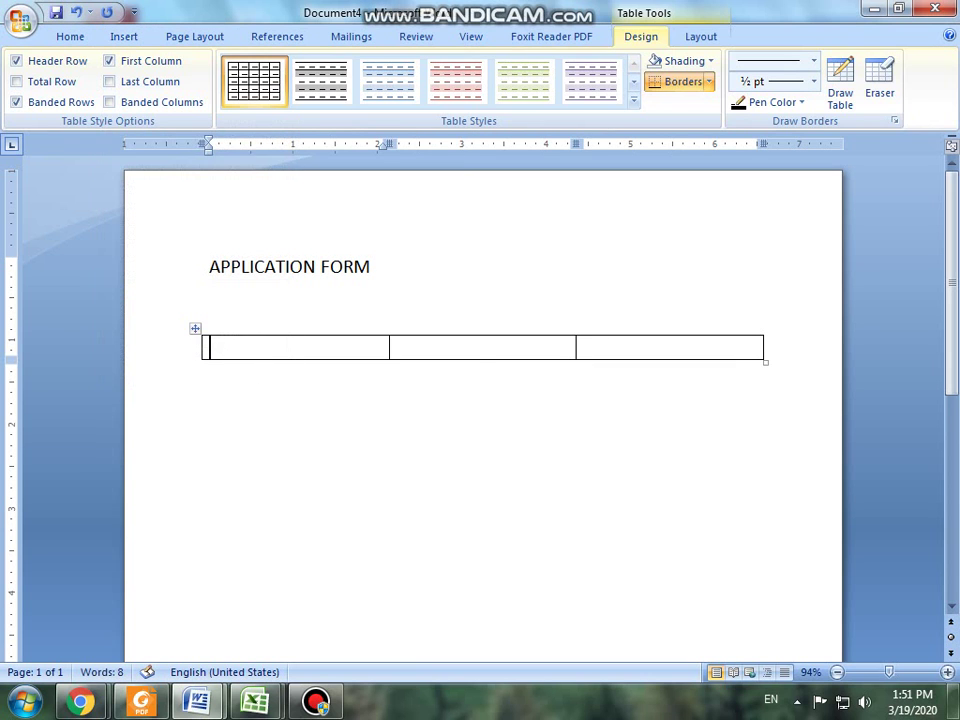
Fill the table's first row with "1." in the first cell and "Name of Post" in the second
type("13")
key("BackSpace")
type(".")
left_click(396, 347)
type("Name of Post")
Extend the table to eleven rows and narrow the first column to just fit the row number
key("Tab")
key("Tab")
key("Tab")
key("Tab")
key("Tab")
key("Tab")
key("Tab")
key("Tab")
key("Tab")
key("Tab")
key("Tab")
key("Tab")
key("Tab")
key("Tab")
key("Tab")
key("Tab")
key("Tab")
key("Tab")
key("Tab")
key("Tab")
key("Tab")
key("Tab")
key("Tab")
key("Tab")
key("Tab")
left_click(225, 347)
left_click_drag(389, 144, 230, 144)
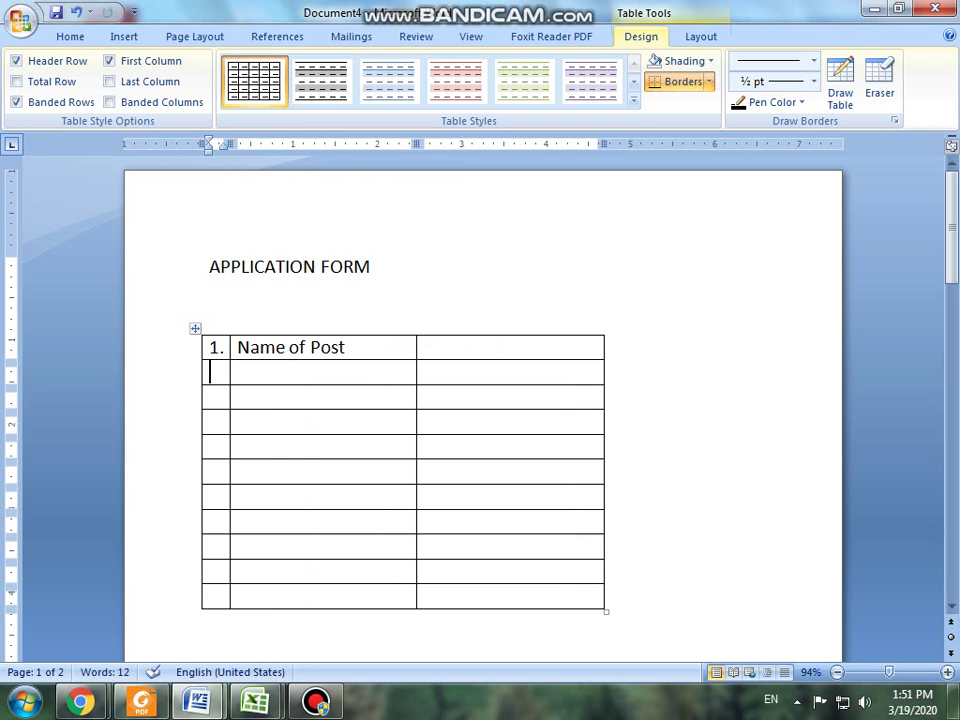
Remove the manually entered number and apply automatic numbering 1. to 11. to all cells of the first column
key("BackSpace")
key("BackSpace")
key("shift+Down")
key("shift+Down")
key("shift+Down")
key("shift+Down")
key("shift+Down")
key("shift+Down")
key("shift+Down")
key("shift+Down")
key("shift+Down")
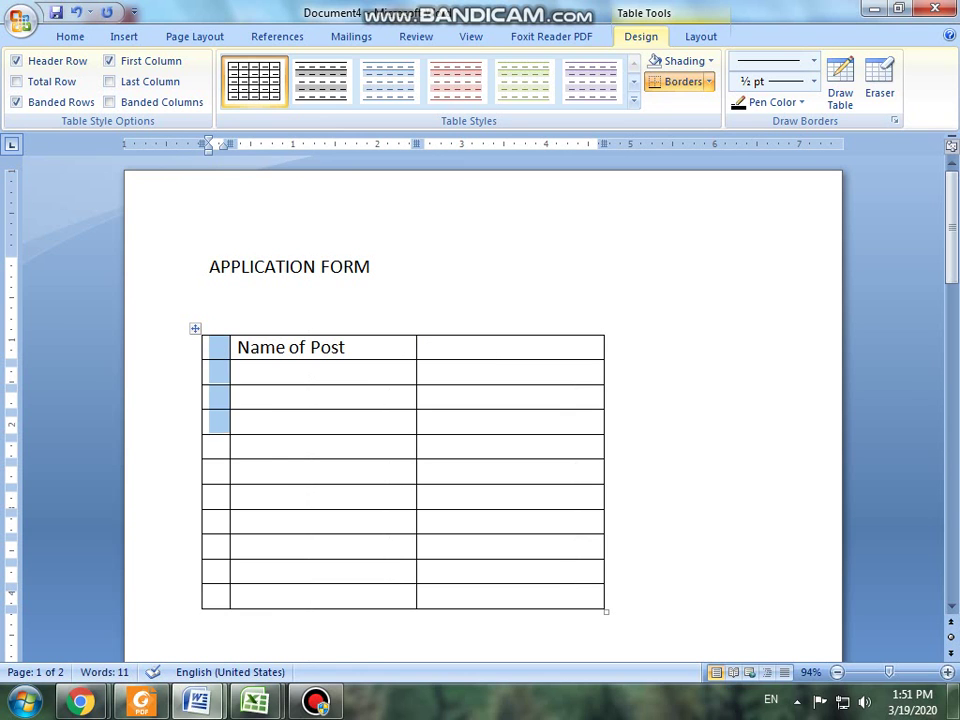
key("shift+Down")
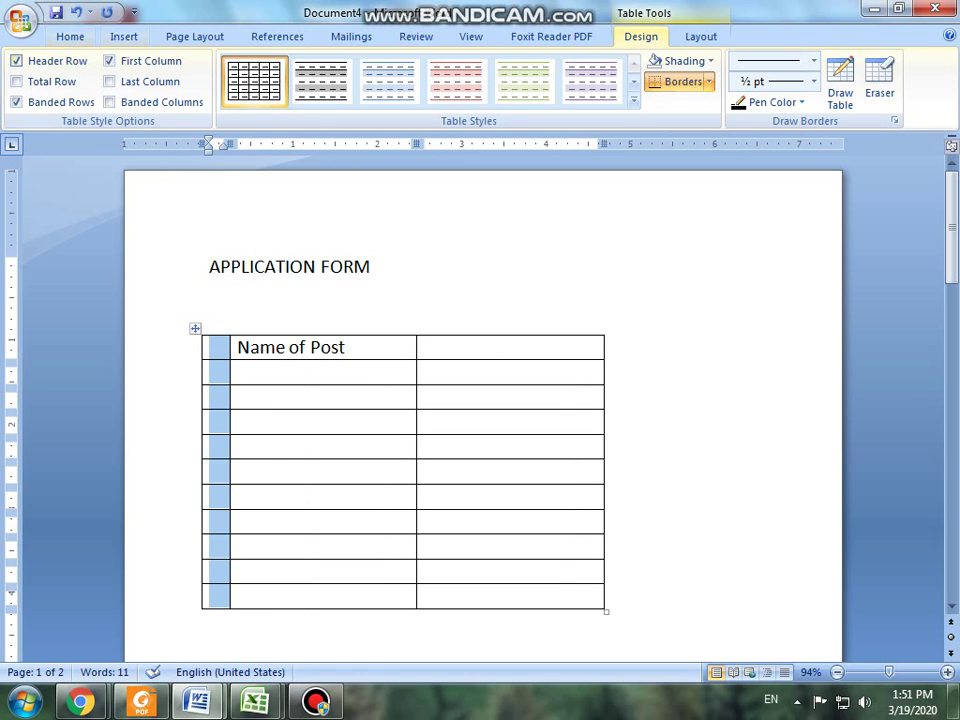
left_click(70, 36)
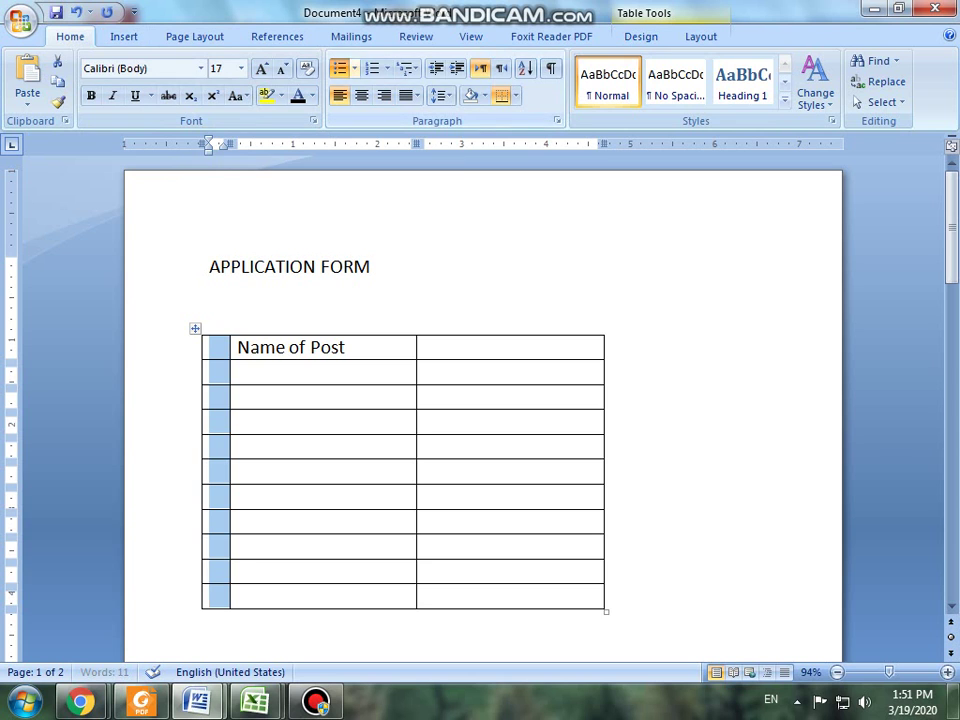
left_click(371, 68)
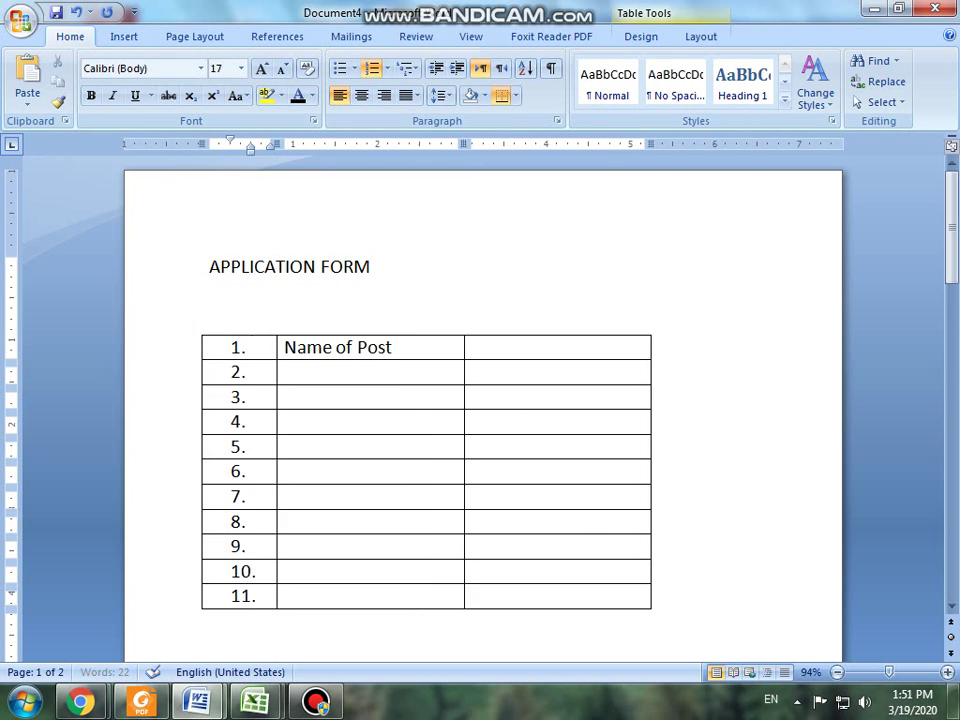
Reduce the indent of the first column's numbers and enlarge the table to about 6.8 inches wide with taller rows
left_click_drag(238, 347, 227, 347)
scroll(483, 420, "down", 2)
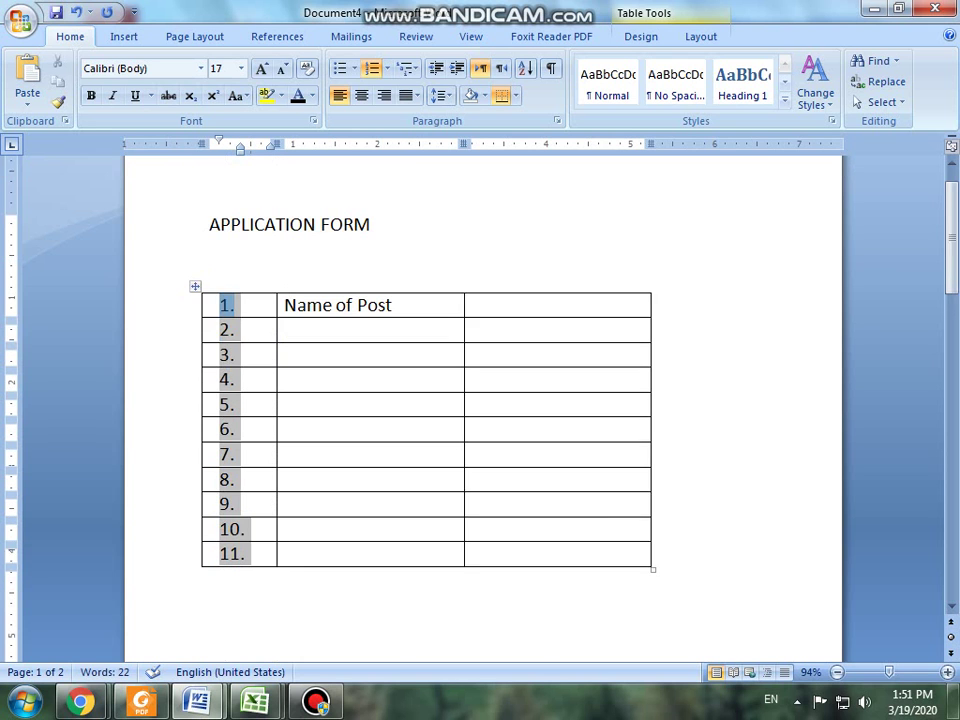
left_click(252, 263)
left_click_drag(653, 527, 780, 621)
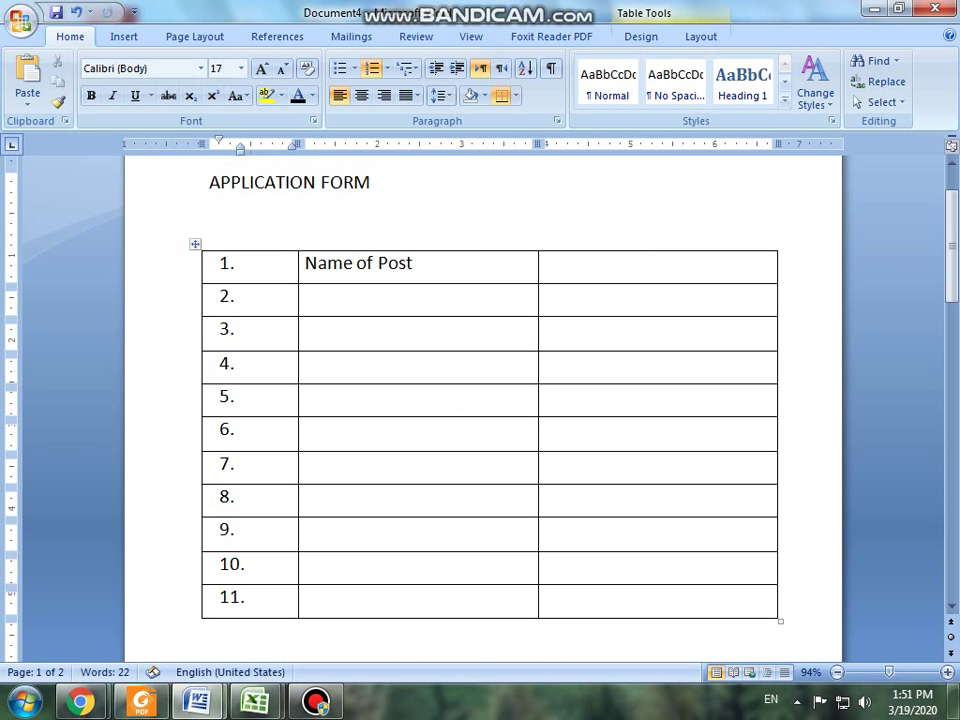
key("Tab")
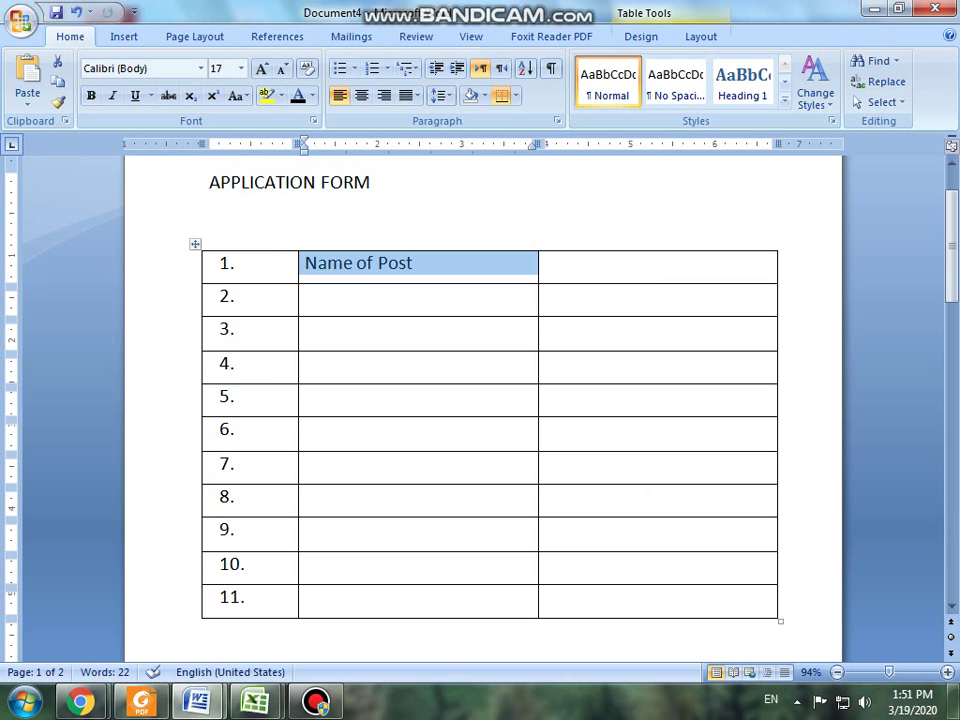
Centre "Name of Post" horizontally and vertically in its first-row cell
scroll(483, 408, "up", 1)
left_click(700, 36)
left_click(640, 36)
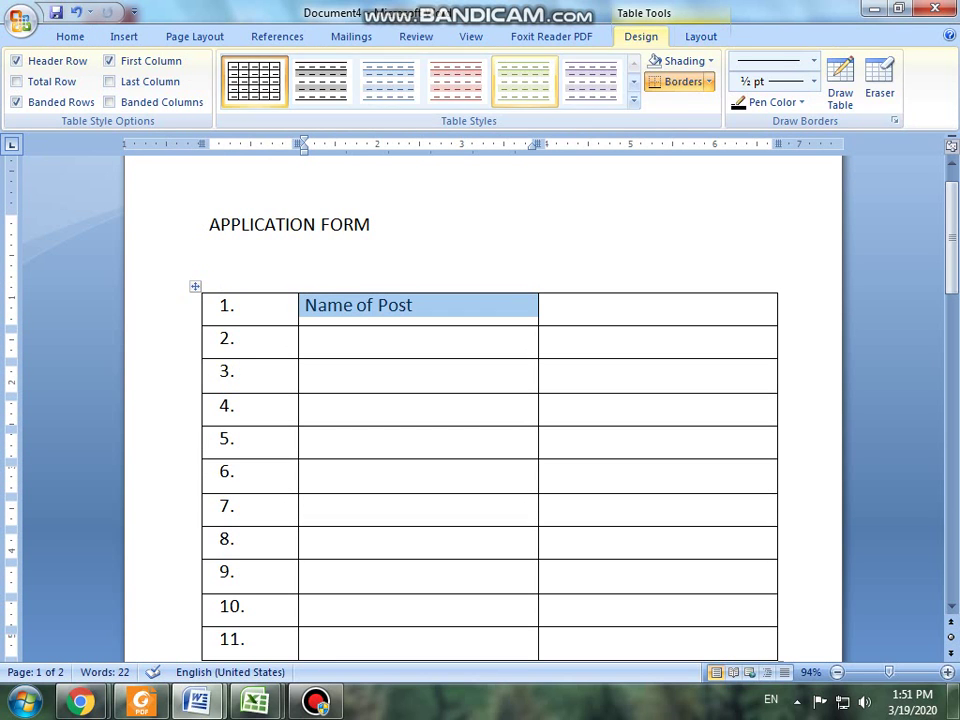
left_click(700, 36)
left_click(532, 81)
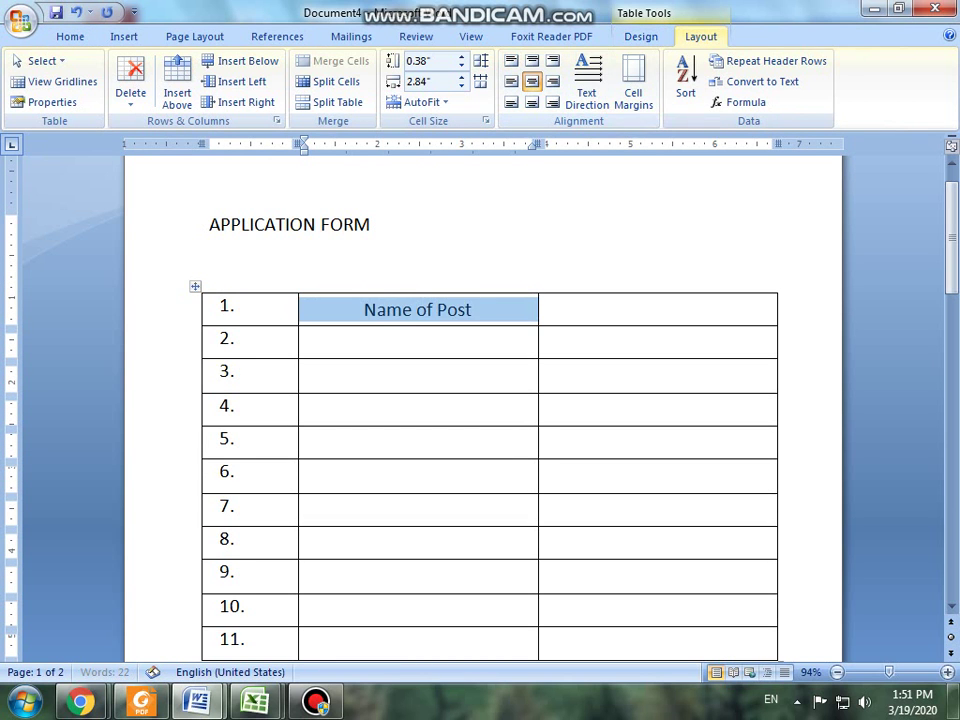
Copy "Name of Post" into the second-column cells of rows 2 to 11
left_click(306, 338)
left_click_drag(305, 339, 400, 640)
type("Name of Post Name of Post Name of Post Name of Post Name of Post Name of Post Name of Post Name of Post Name of Post Name of Post")
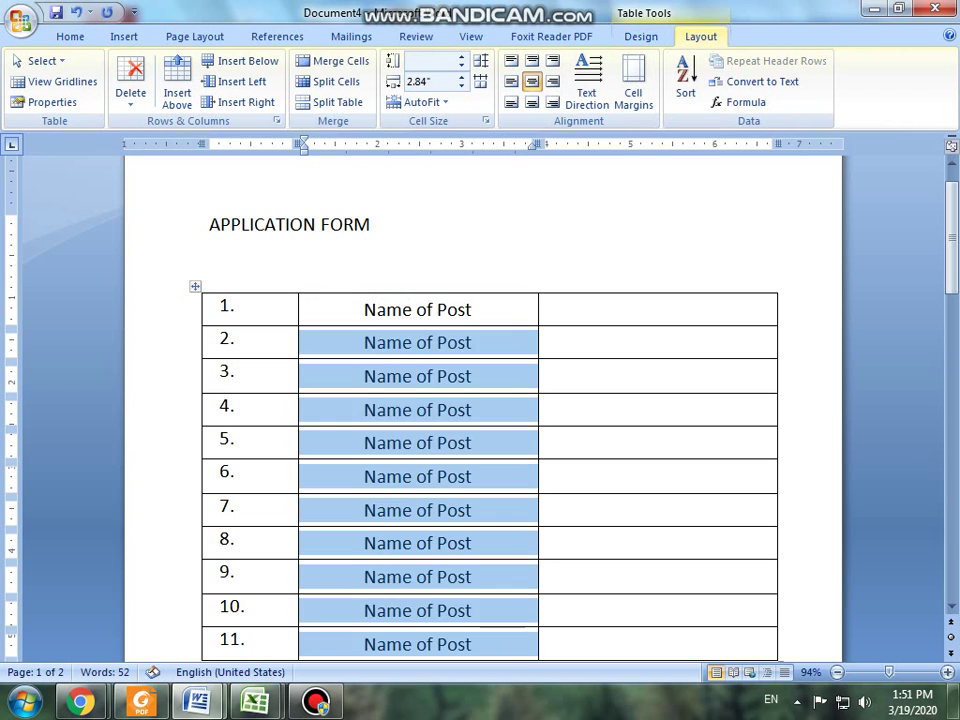
Replace the row 2 label in the second column with "CNIC NO"
left_click(416, 342)
triple_click(417, 342)
type("NC")
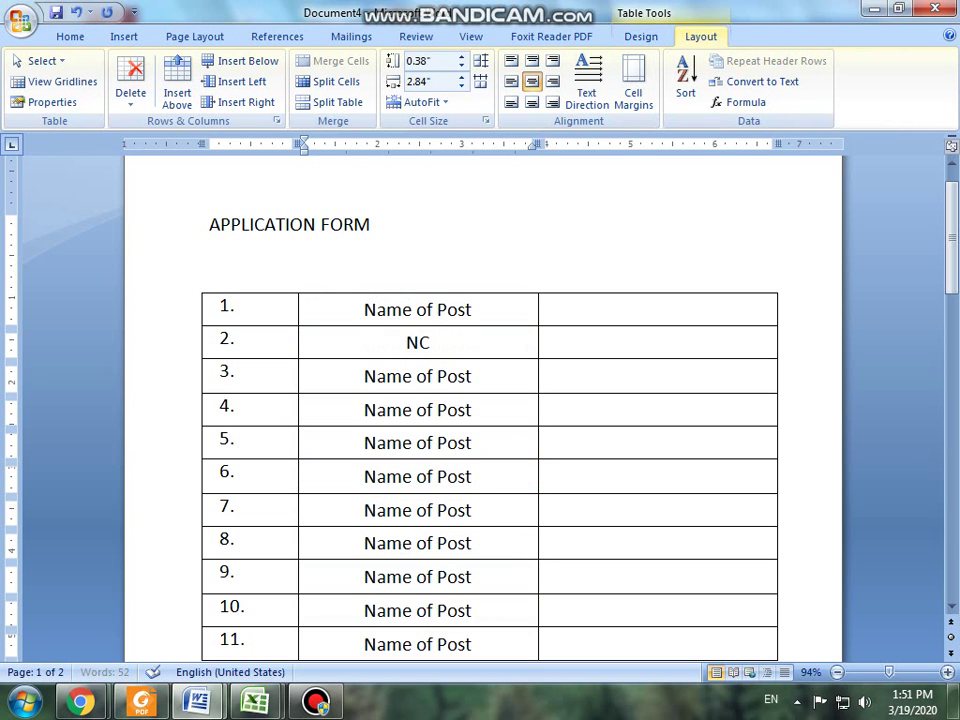
key("BackSpace")
key("BackSpace")
type("CNIC NO")
Replace the row 3 label with "Name of Applicant" and the row 4 label with "Father's Name"
triple_click(456, 375)
type("NA")
key("BackSpace")
type("am")
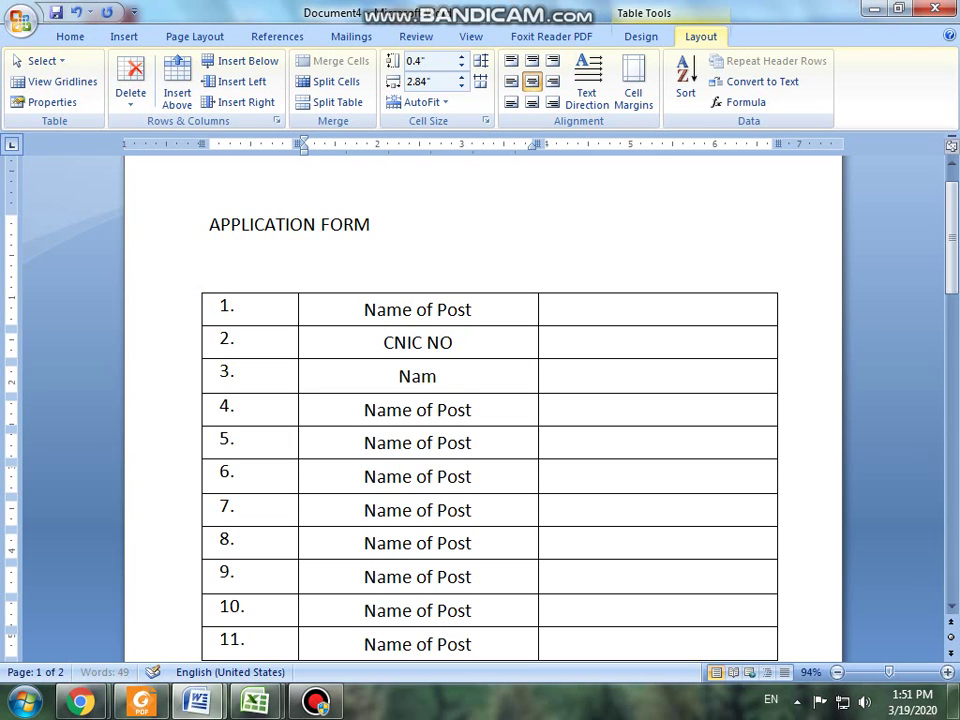
type("e of  Appp")
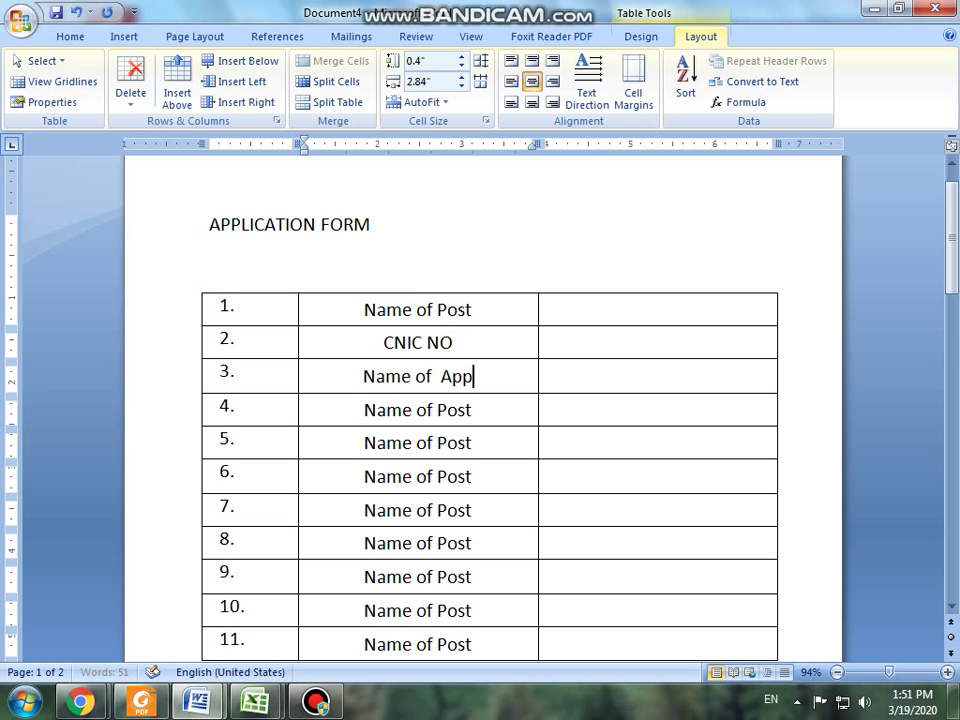
key("BackSpace")
type("licant")
triple_click(417, 410)
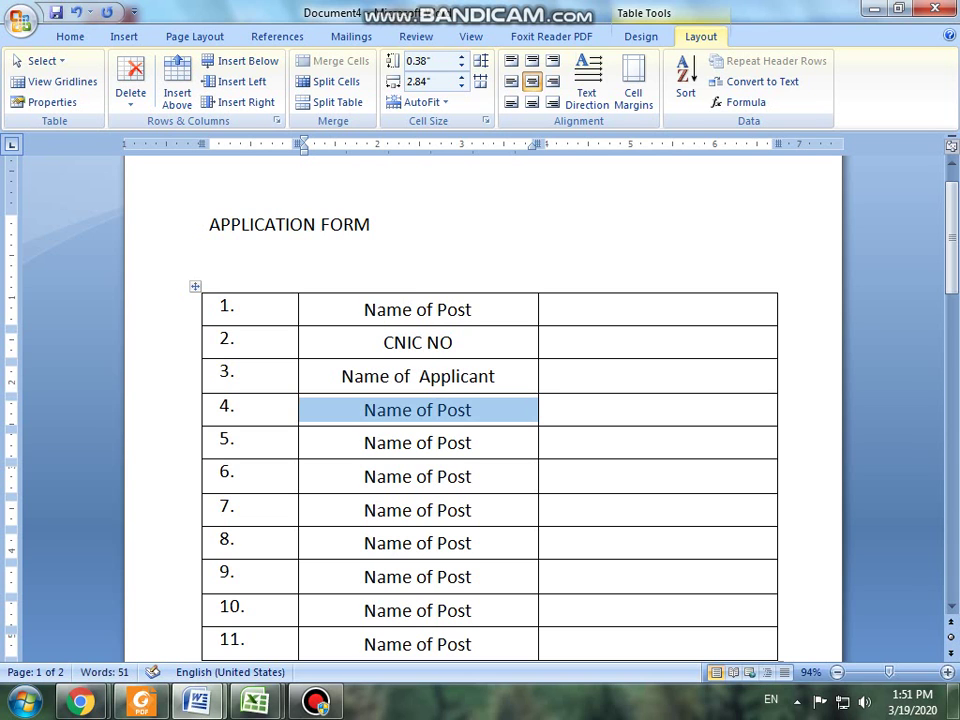
type("Father's Na")
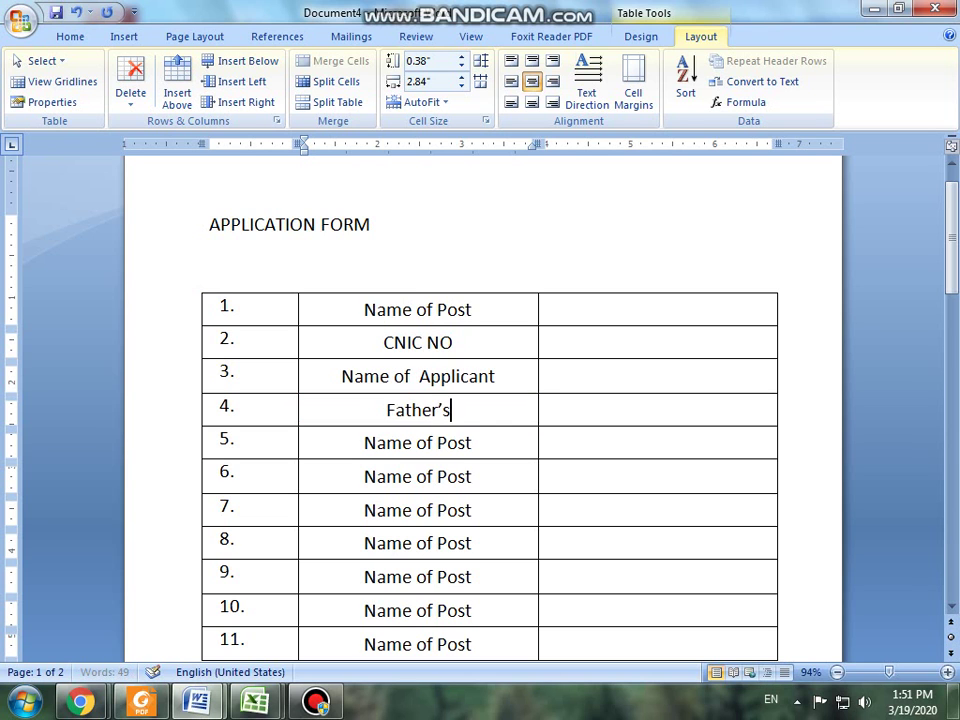
type("me")
Change the row 5 label to "Date of Birth", removing the copied "Name of Post" text
left_click(471, 443)
type("Date o")
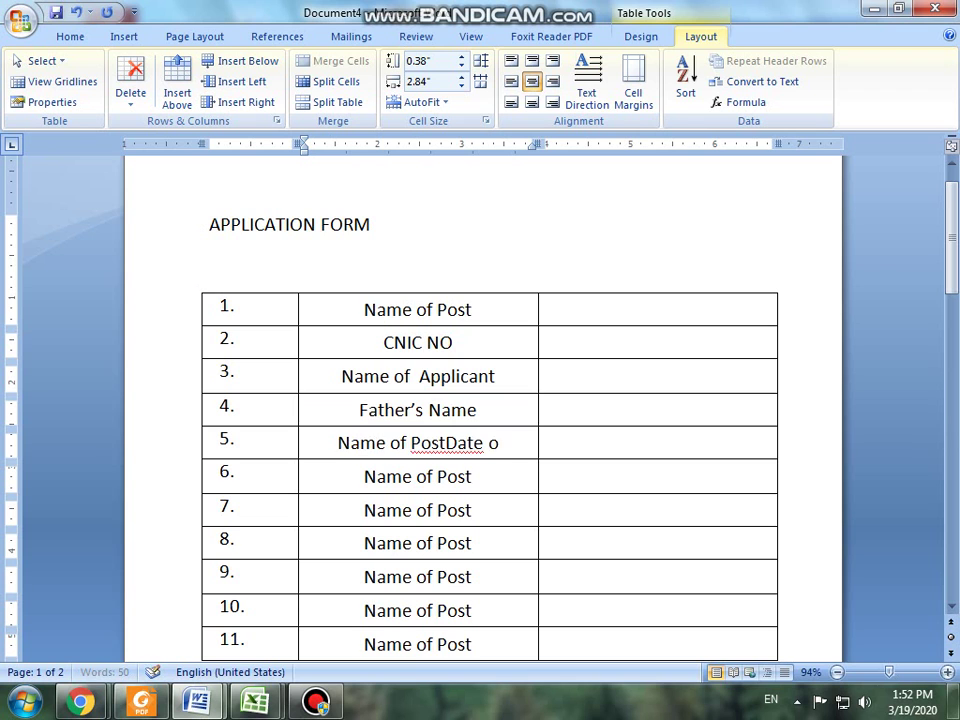
type("f Birth")
left_click(313, 443)
key("Right")
key("Right")
key("Right")
key("Right")
key("Right")
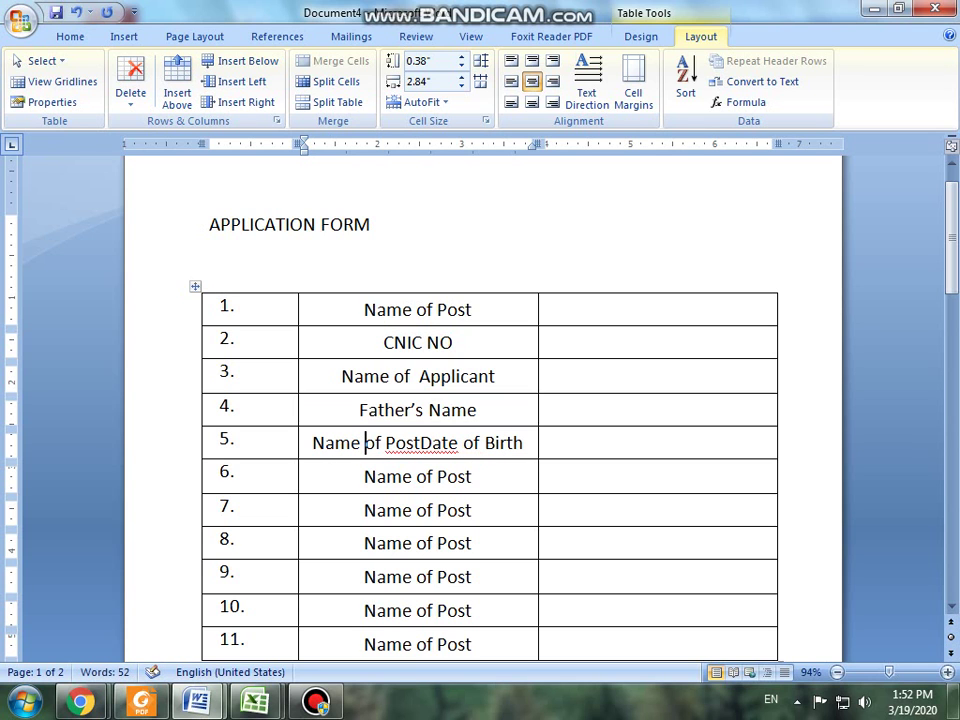
key("ctrl+shift+Left")
key("ctrl+shift+Left")
key("BackSpace")
key("ctrl+shift+Right")
key("shift+Left")
key("shift+Left")
key("shift+Left")
key("shift+Left")
key("shift+Left")
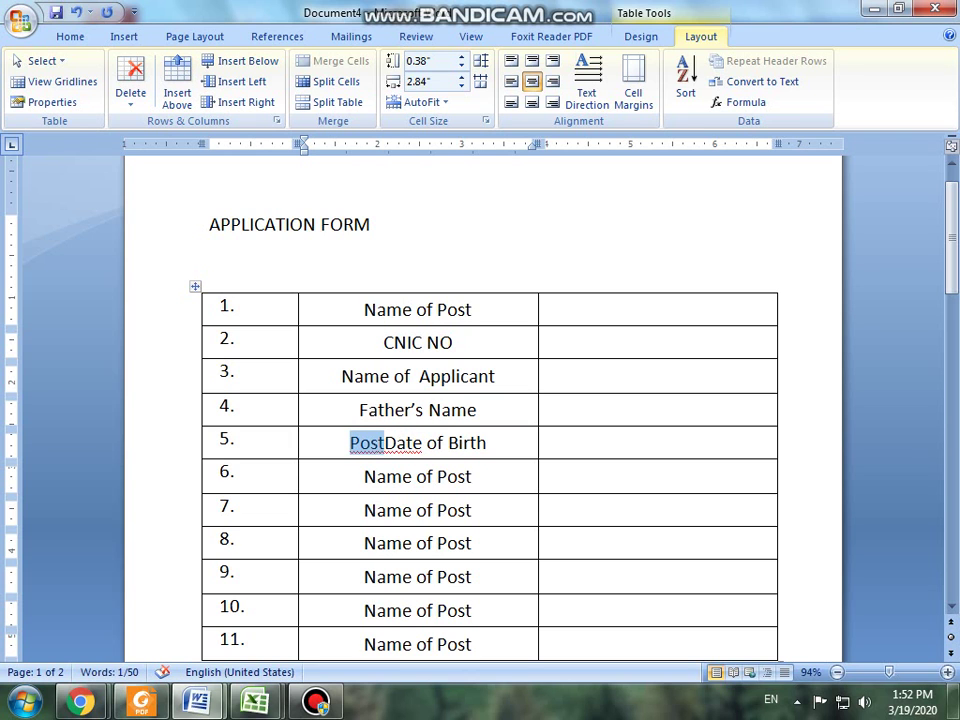
key("Delete")
Replace the row 6 label with "Education"
key("Down")
key("shift+End")
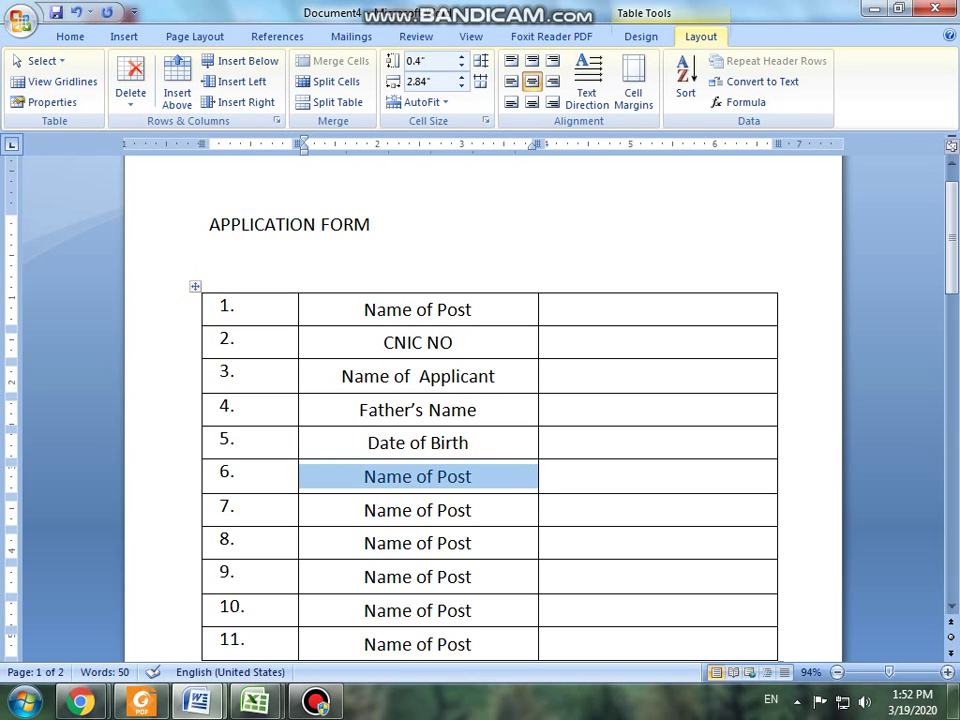
type("Educational")
key("Down")
key("shift+Home")
key("Up")
key("BackSpace")
key("BackSpace")
Replace the row 7 label with "Experience" and the row 8 label with "District Domicile"
key("Down")
key("Home")
key("shift+End")
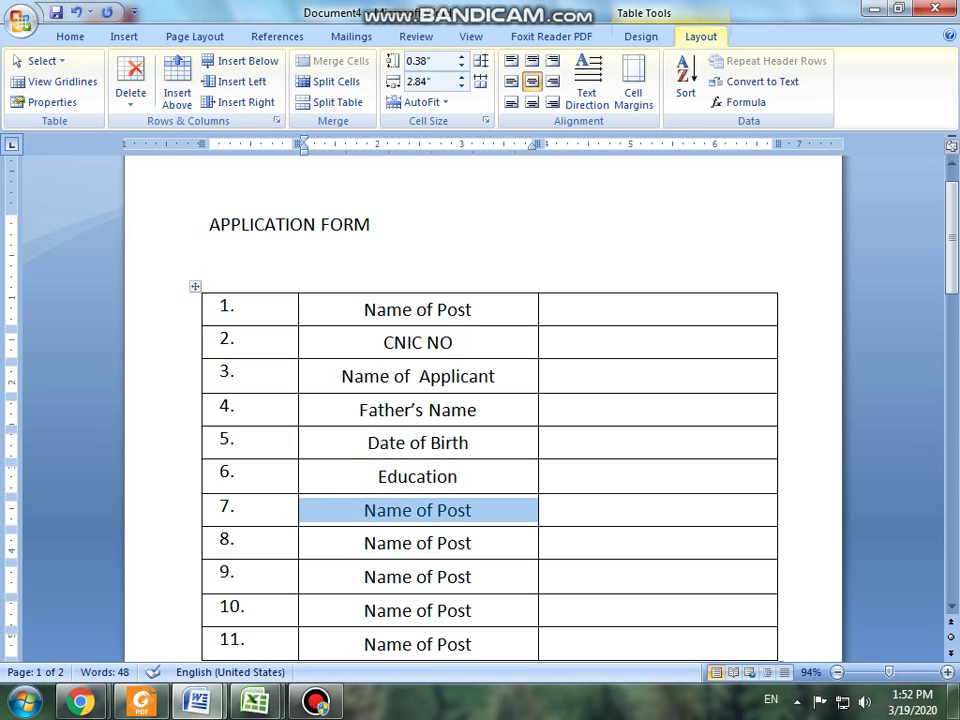
type("Experience")
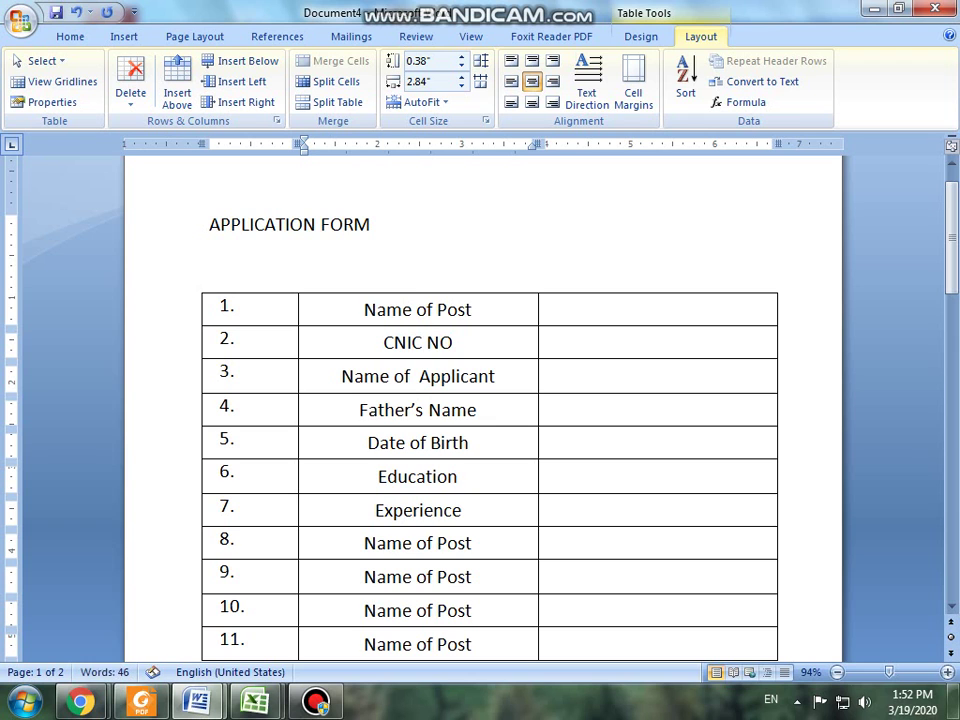
key("Down")
key("Home")
key("shift+End")
type("Dis")
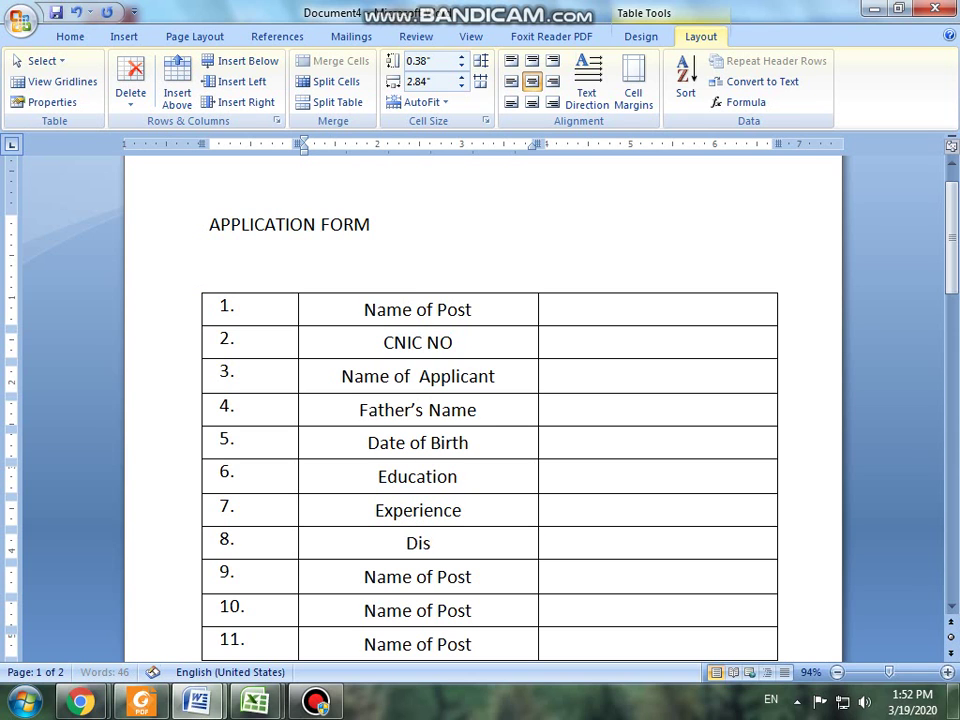
type("trict Domicile")
Replace the row 9 label with "Postal Address" and the row 10 label with "Cell NO:"
key("Down")
key("Home")
key("shift+End")
type("Postal Address")
key("Down")
key("Home")
key("shift+End")
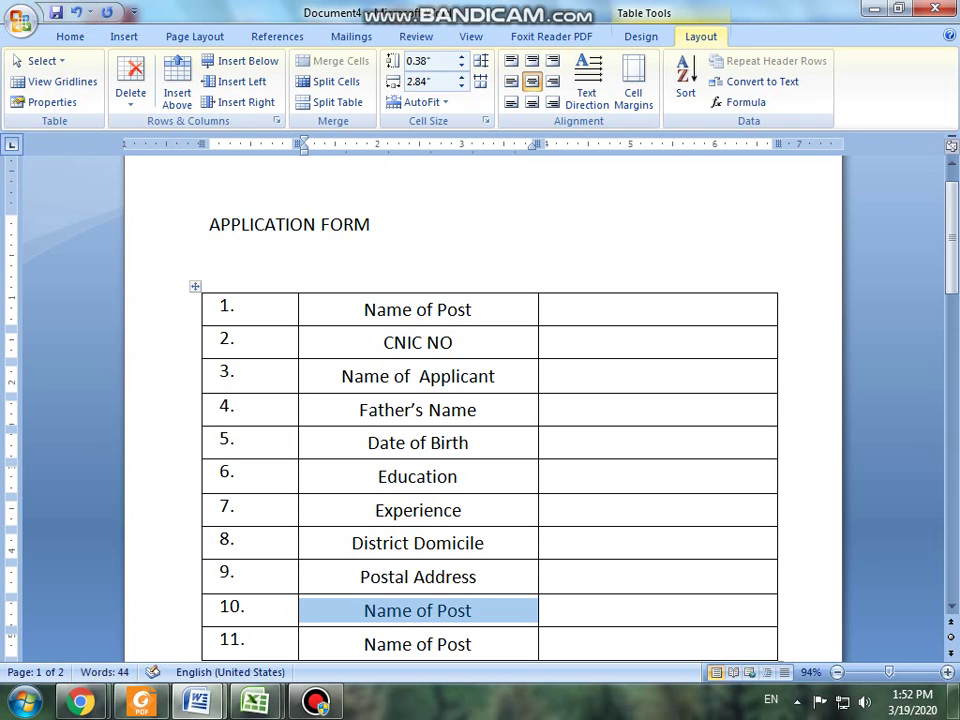
type("Cell")
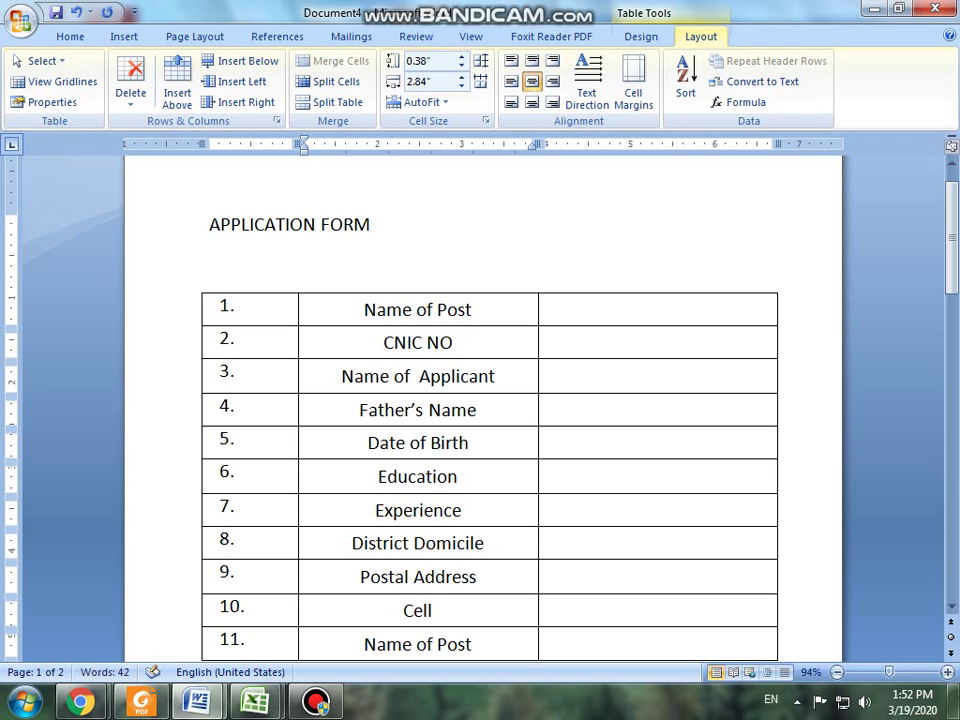
type(" NO:")
Delete the table's unused eleventh row
left_click(447, 644)
key("shift+Down")
key("shift+Down")
key("shift+Down")
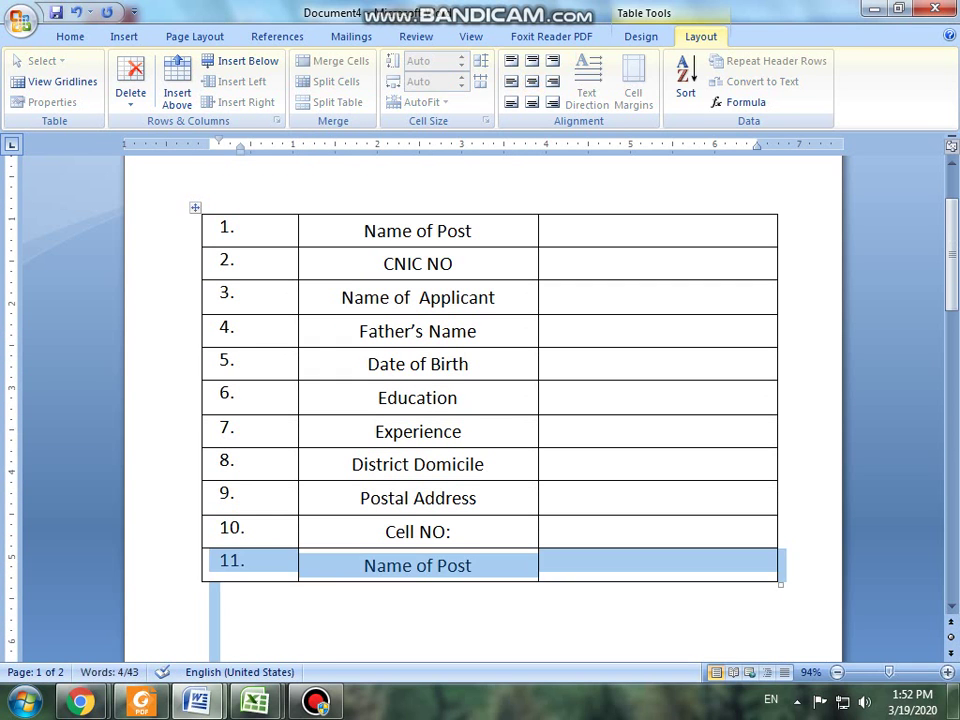
key("Delete")
key("Delete")
key("Delete")
Add an underscore blank after "Signature of the applicant" and lengthen the "Dated:" blank so both lines start nearly level
key("Return")
key("Return")
key("ctrl+End")
left_click(556, 388)
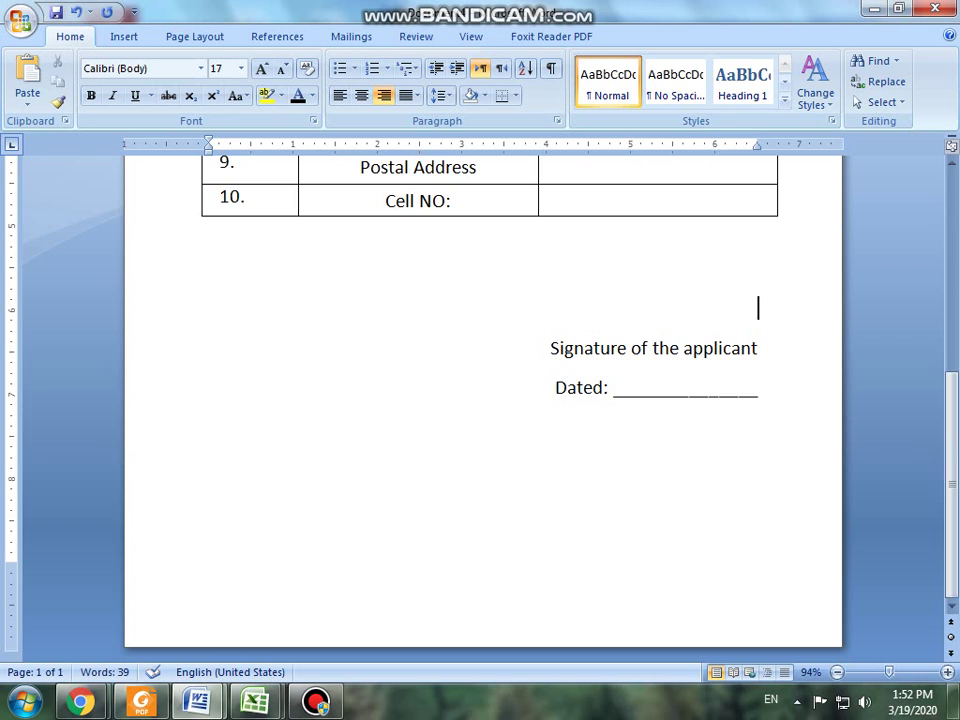
key("Left")
type("_______________")
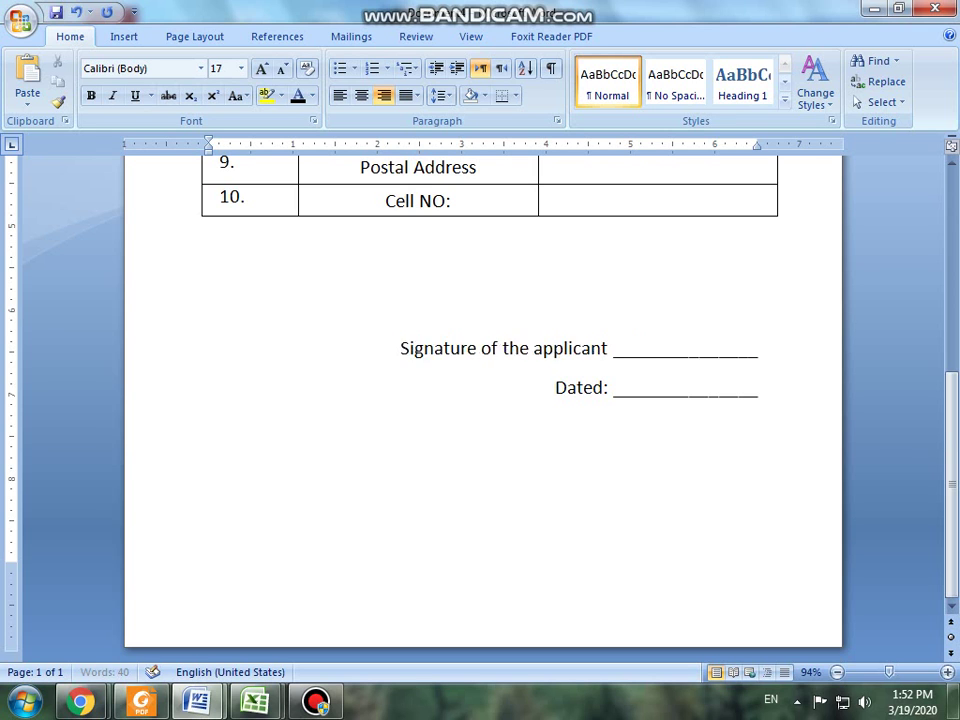
key("Down")
key("BackSpace")
type("_______________")
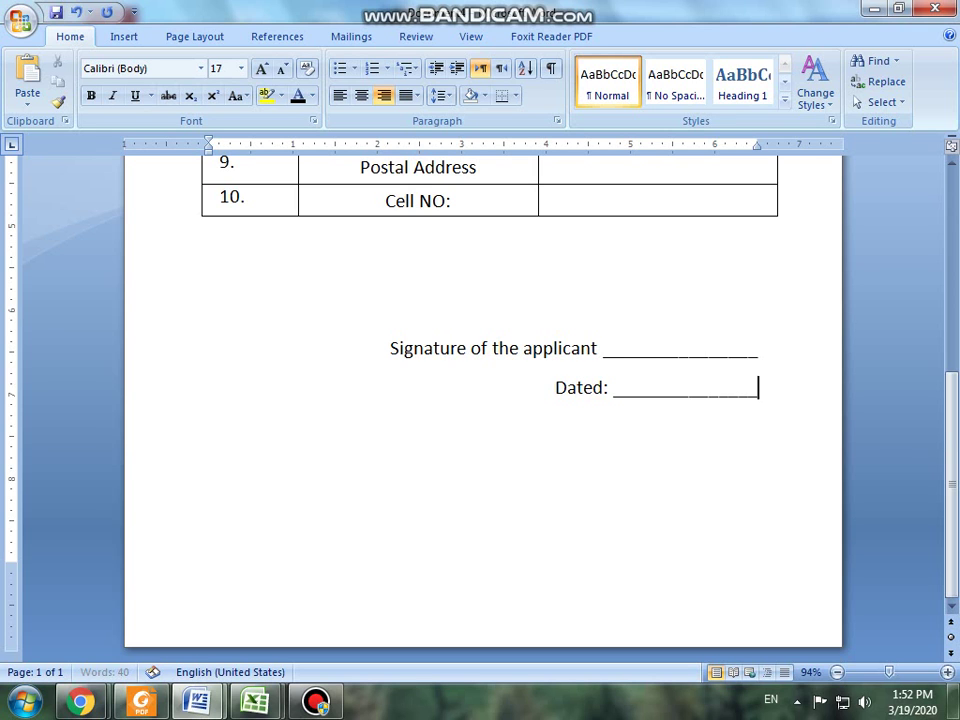
type("______________")
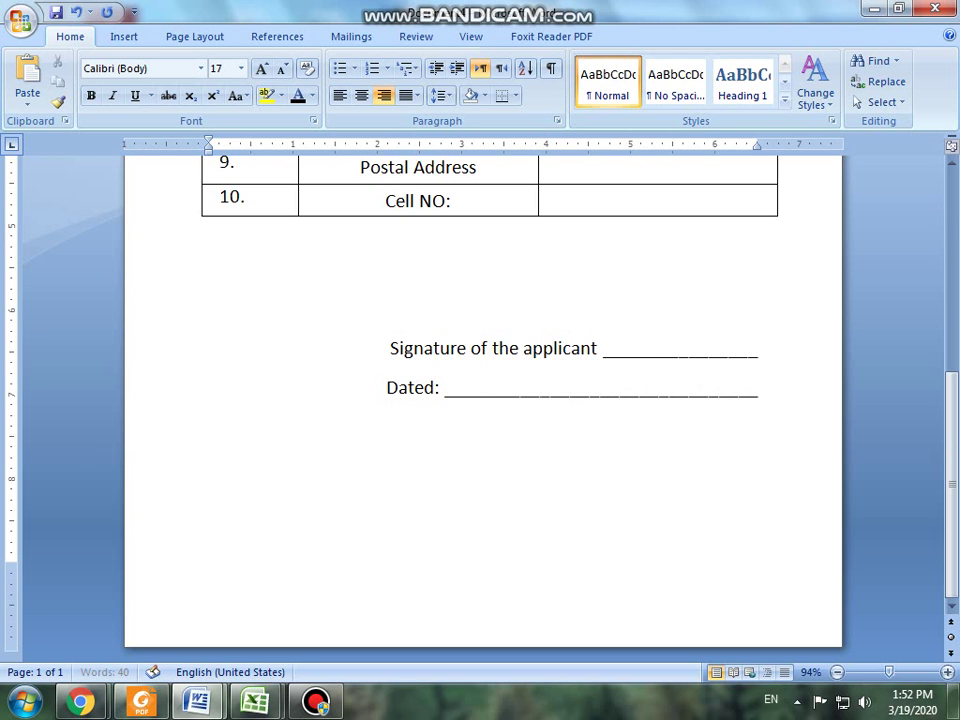
Save the document as APPLICATION FORM on Local Disk (D:) and check the page in print preview
left_click(209, 427)
key("ctrl+s")
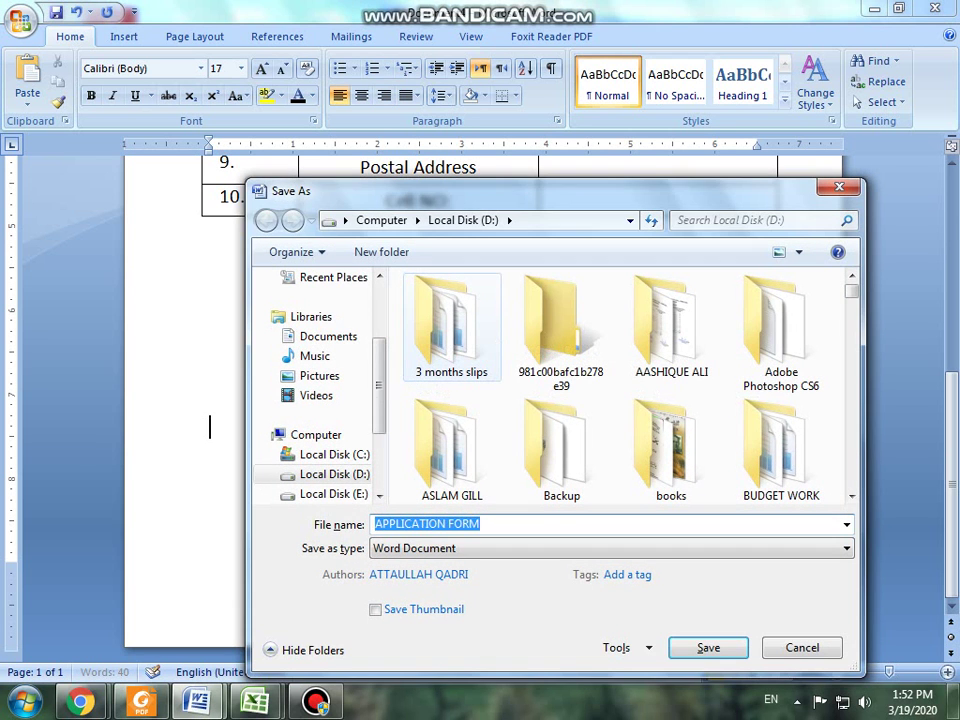
key("Return")
key("ctrl+F2")
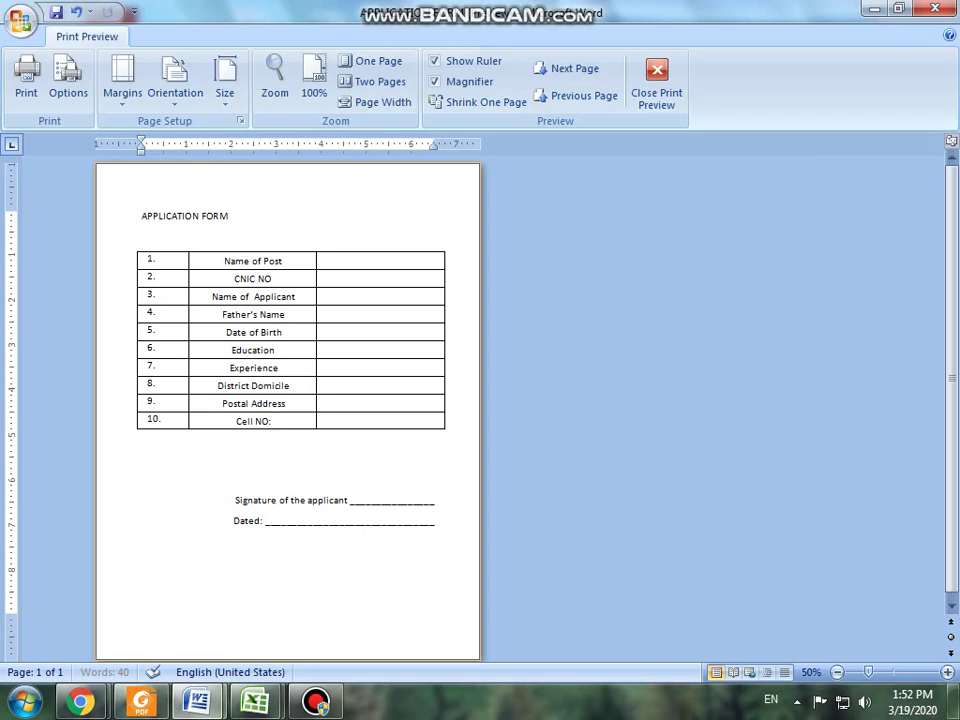
key("Escape")
Enlarge the "APPLICATION FORM" heading to 37 pt and make it bold
key("shift+End")
key("ctrl+bracketright")
key("ctrl+bracketright")
key("ctrl+bracketright")
key("ctrl+bracketright")
key("ctrl+bracketright")
key("ctrl+bracketright")
key("ctrl+bracketright")
key("ctrl+bracketright")
key("ctrl+bracketright")
key("ctrl+bracketright")
key("ctrl+bracketright")
key("ctrl+bracketright")
key("ctrl+bracketright")
key("ctrl+bracketright")
key("ctrl+bracketright")
key("ctrl+bracketright")
key("ctrl+bracketright")
key("ctrl+bracketright")
key("ctrl+bracketright")
key("ctrl+bracketright")
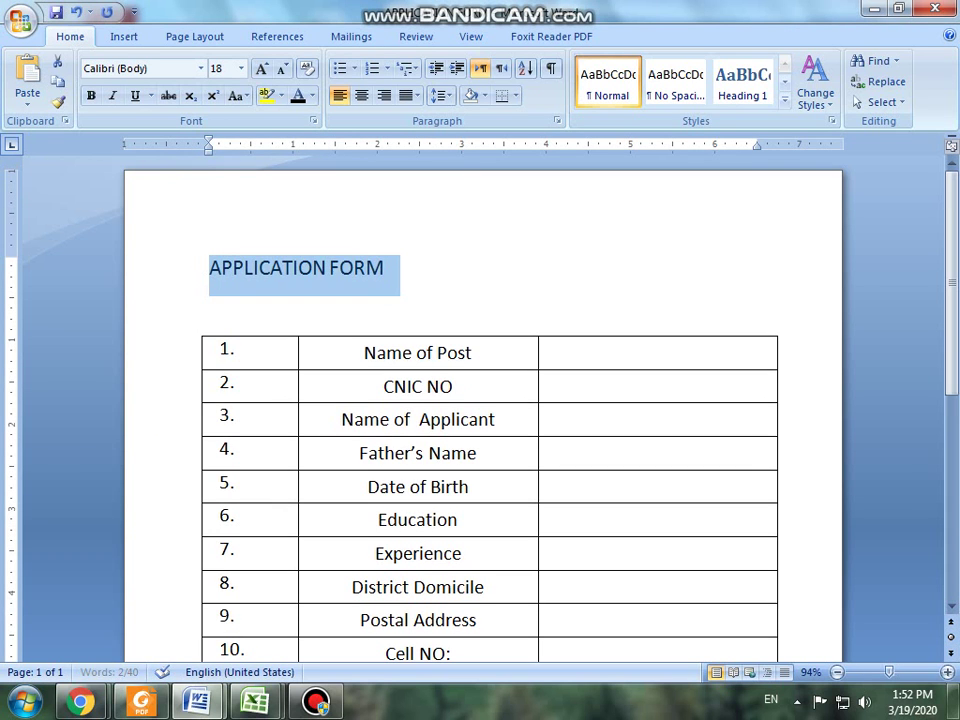
key("ctrl+b")
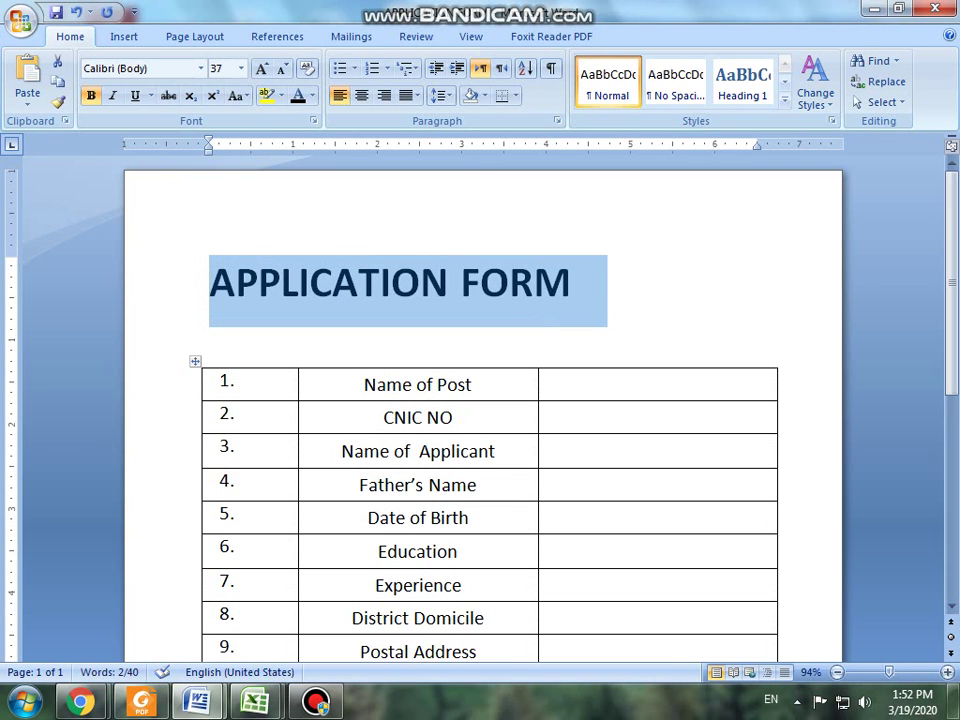
Insert a blank line below the heading and save the document
key("End")
key("Return")
key("ctrl+End")
key("ctrl+s")
key("ctrl+Home")
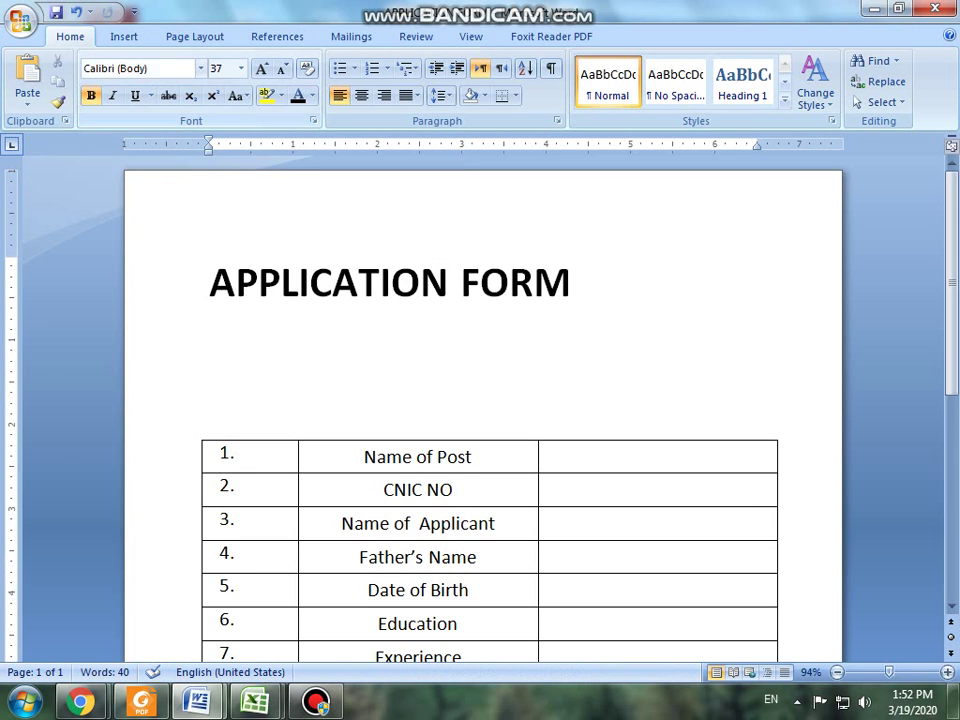
Draw a rounded rectangle about 1.6 by 1.9 inches to the right of the heading and check it in print preview
left_click(124, 36)
left_click(251, 80)
left_click(337, 142)
left_click_drag(642, 244, 777, 407)
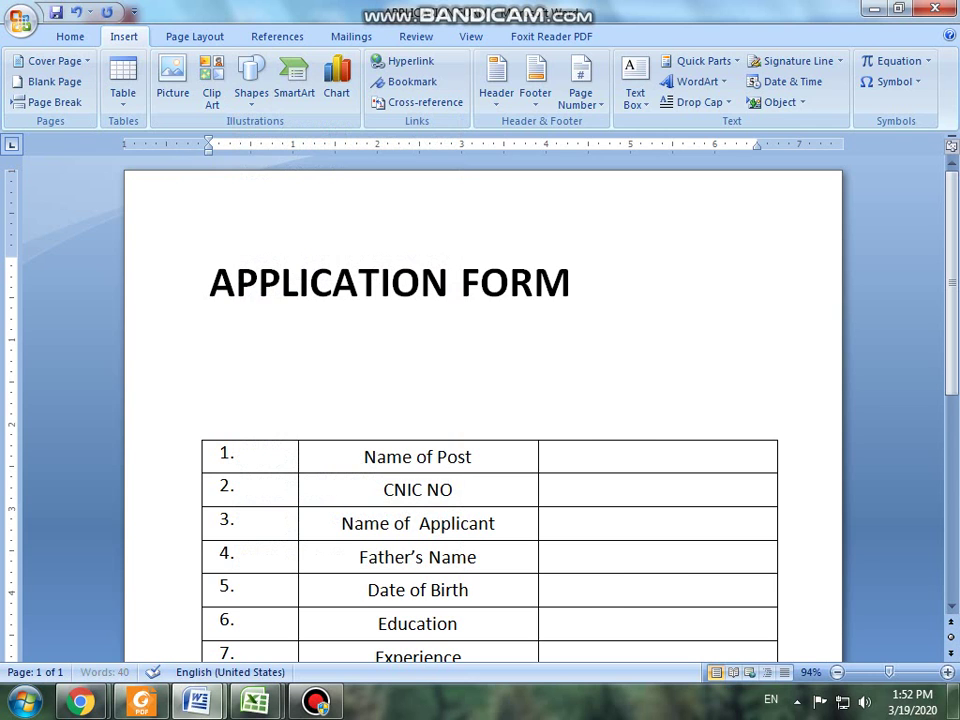
key("ctrl+F2")
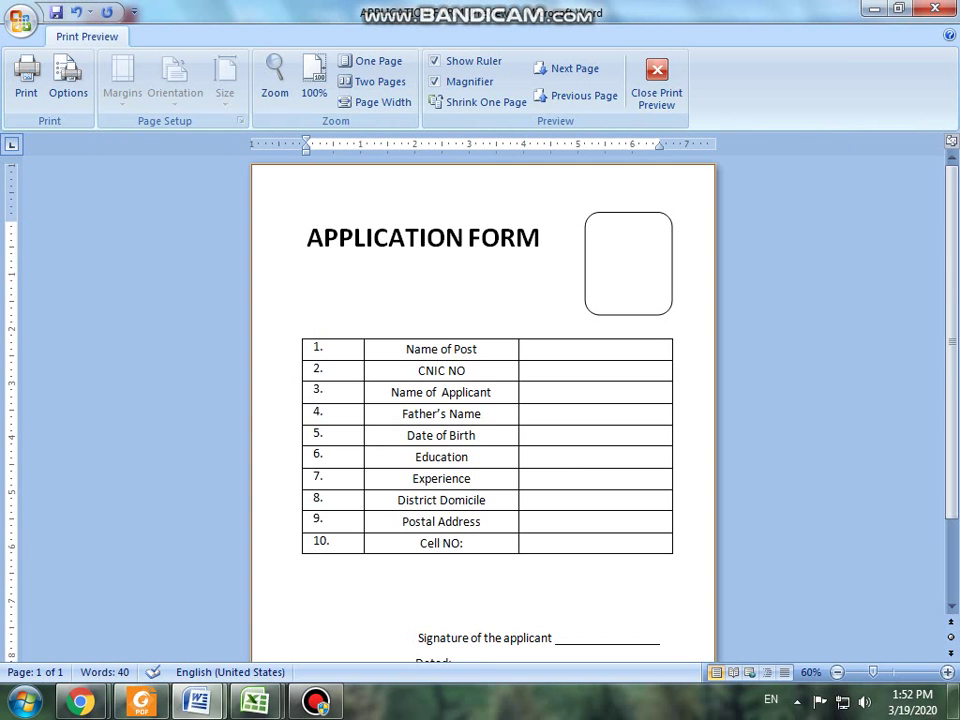
key("Escape")
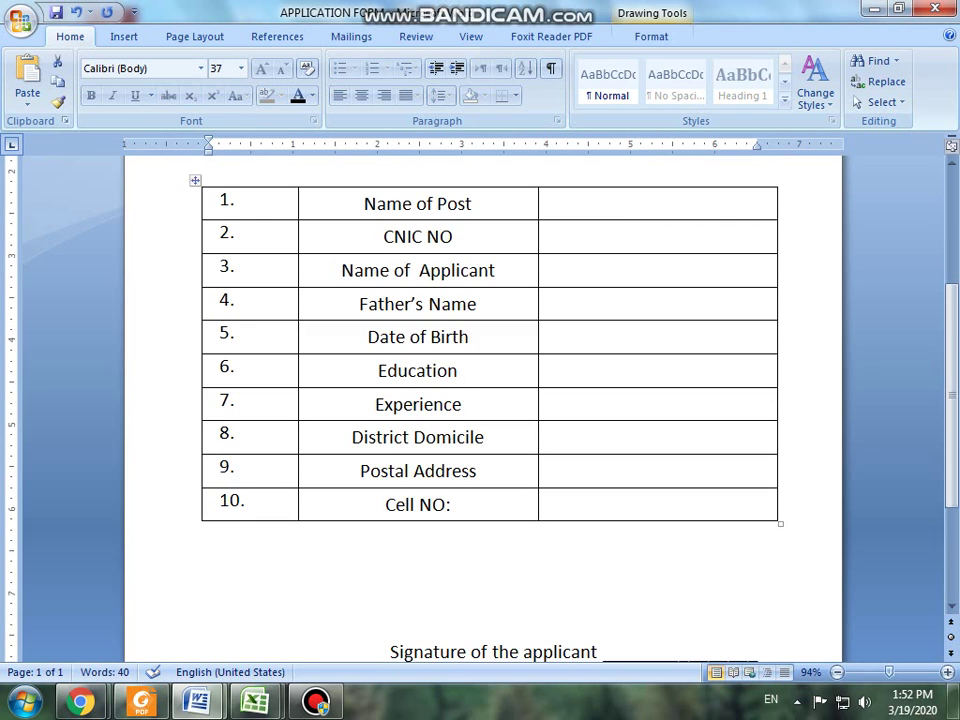
Remove a blank line above the signature line
key("ctrl+End")
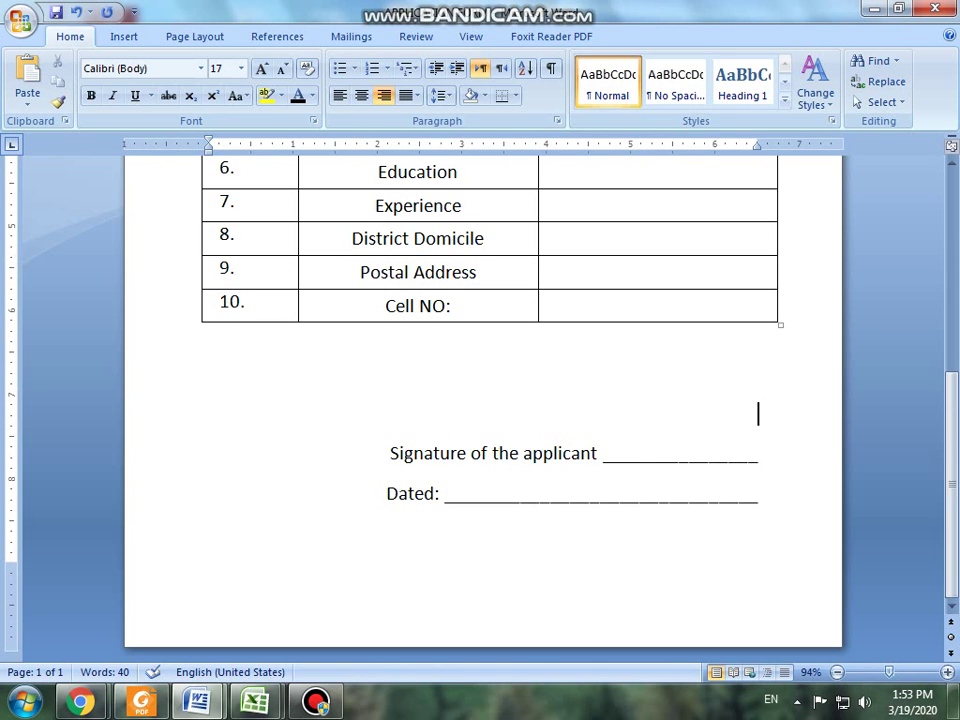
key("BackSpace")
key("BackSpace")
Add the centred closing line "So finally I have made application form" below the date line
key("ctrl+e")
type("So final")
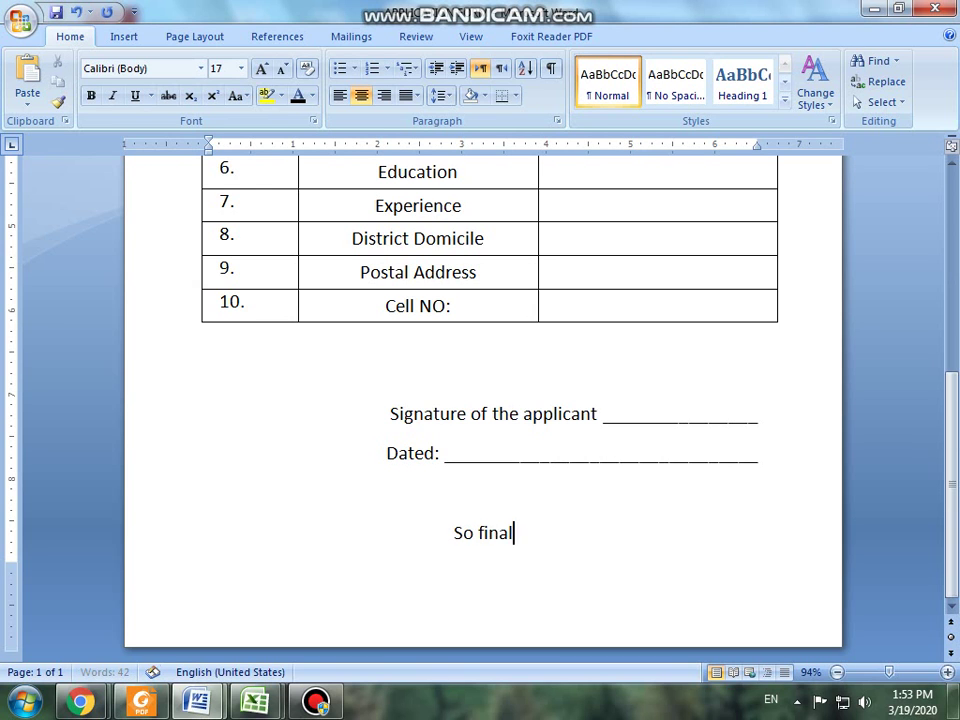
type("ly i have m")
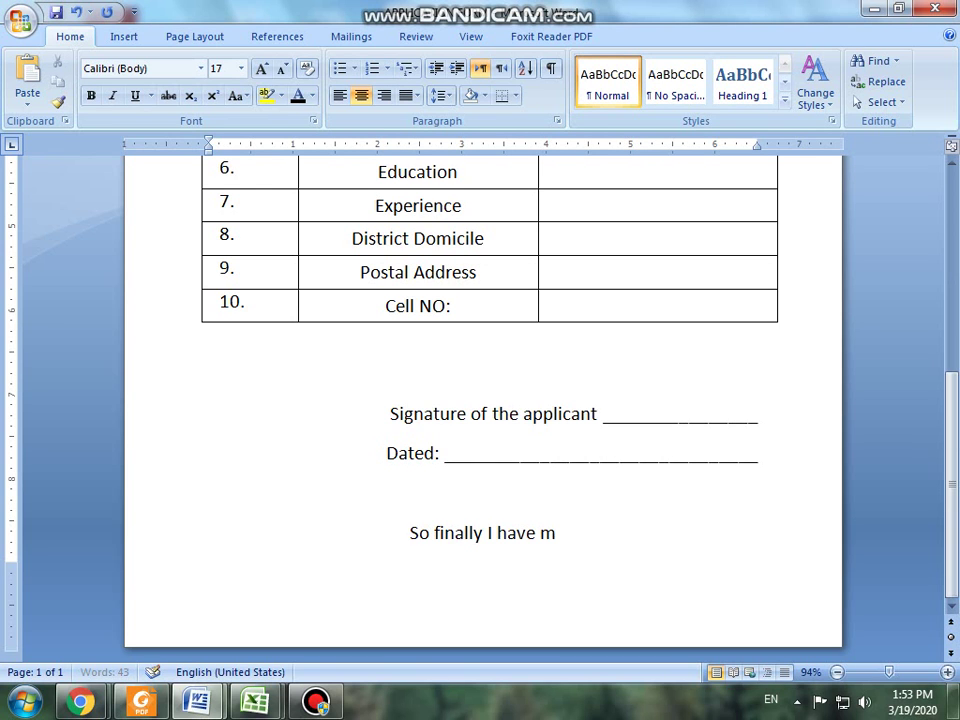
key("BackSpace")
type("ma")
key("BackSpace")
key("BackSpace")
type("made")
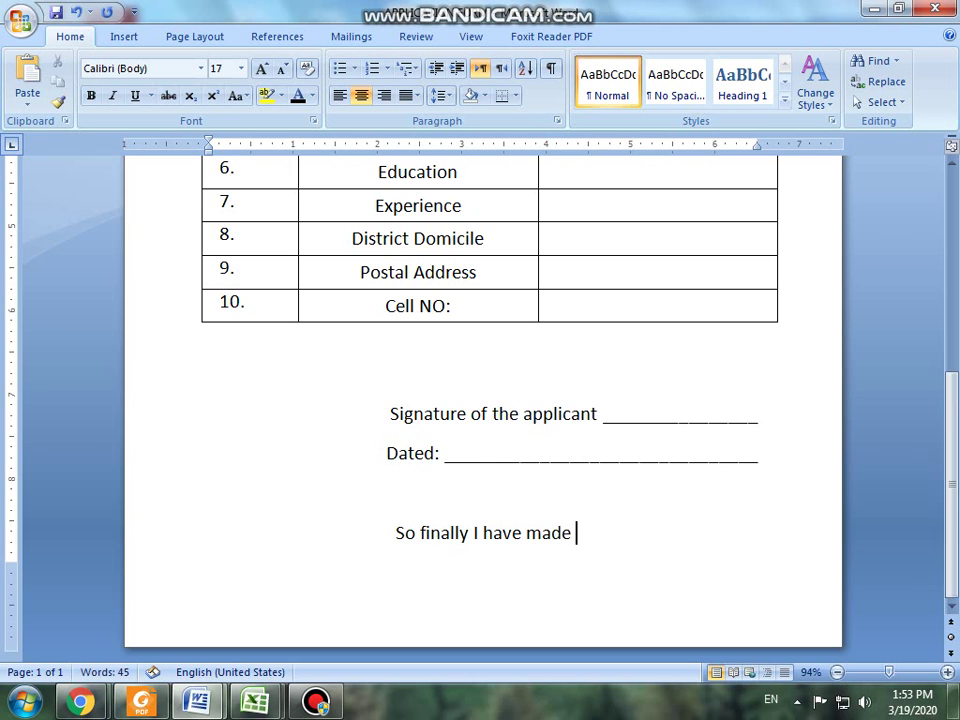
type(" application form")
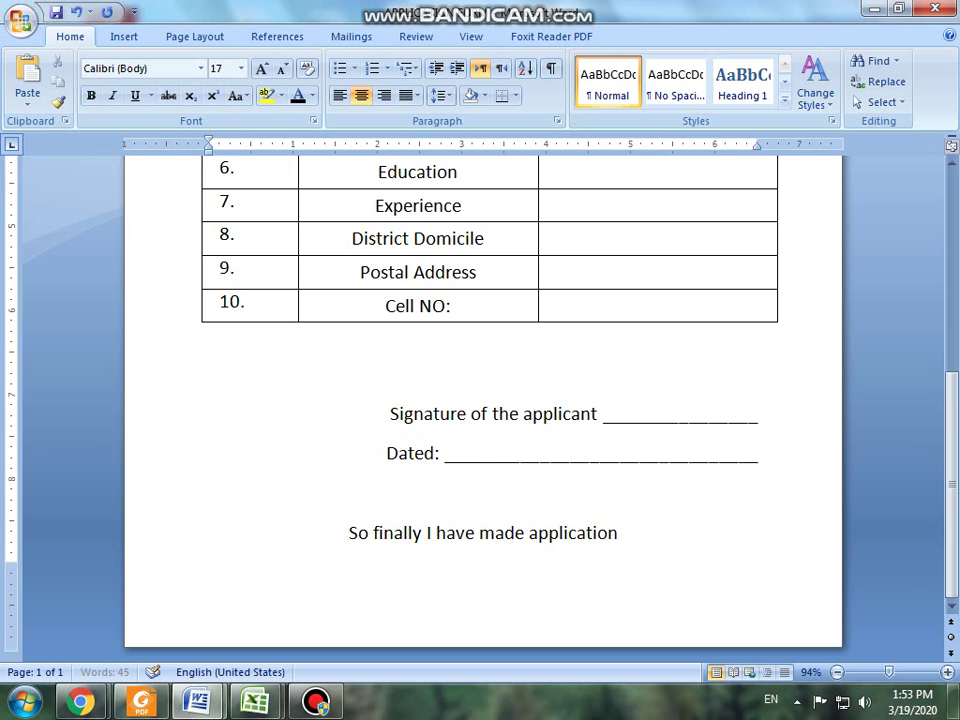
Make the closing line bold at 23 pt and save the document
key("shift+Home")
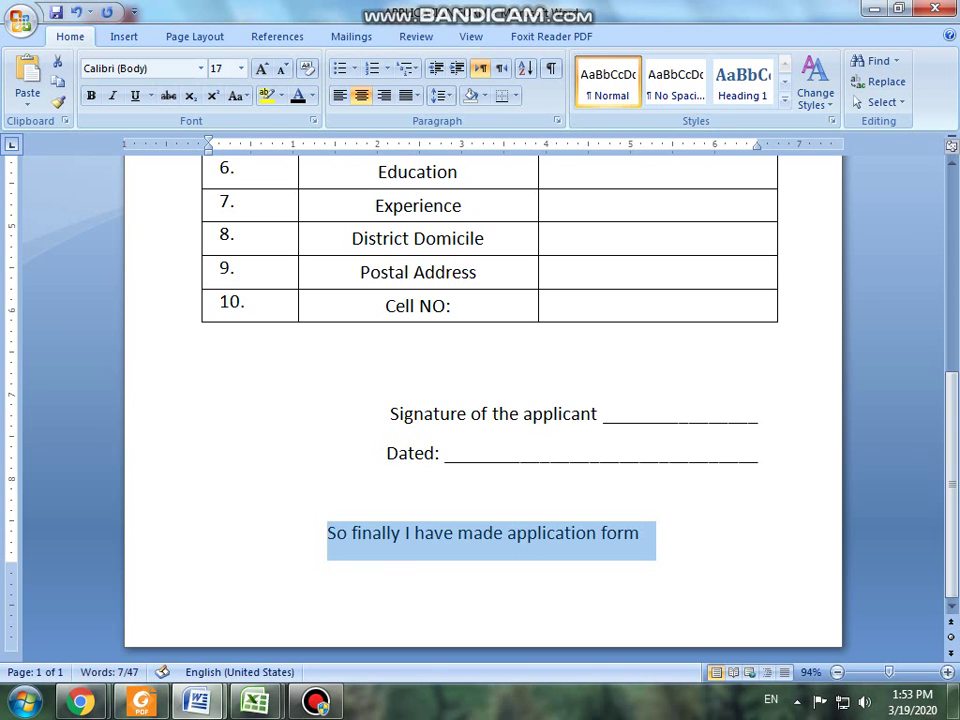
key("ctrl+bracketright")
key("ctrl+b")
key("ctrl+bracketright")
key("ctrl+bracketright")
key("ctrl+bracketright")
key("ctrl+bracketright")
key("ctrl+bracketright")
key("ctrl+s")
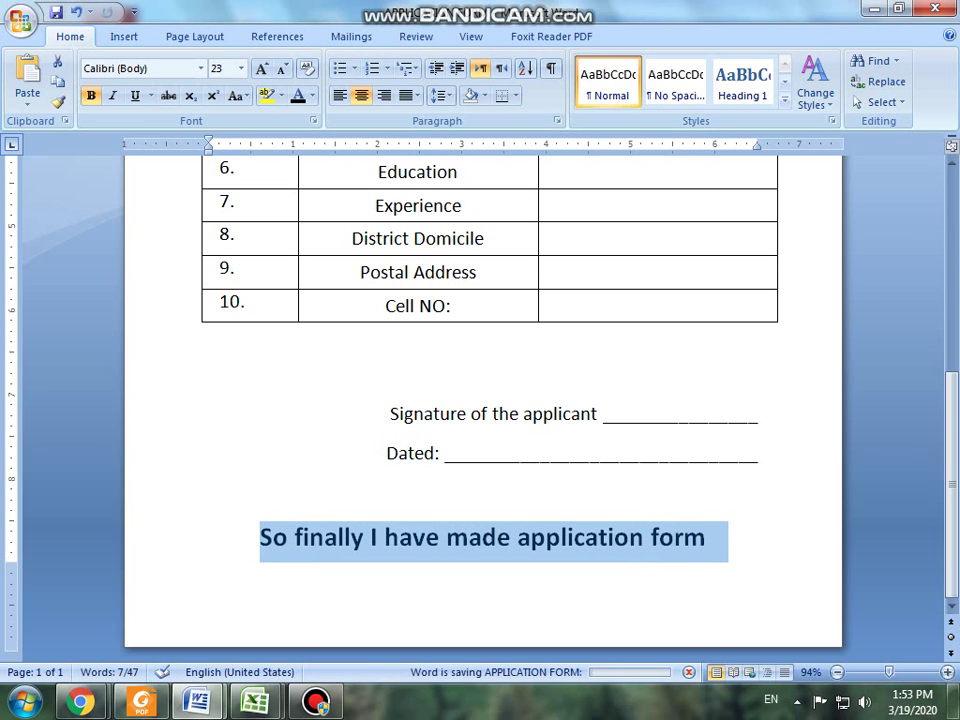
key("End")
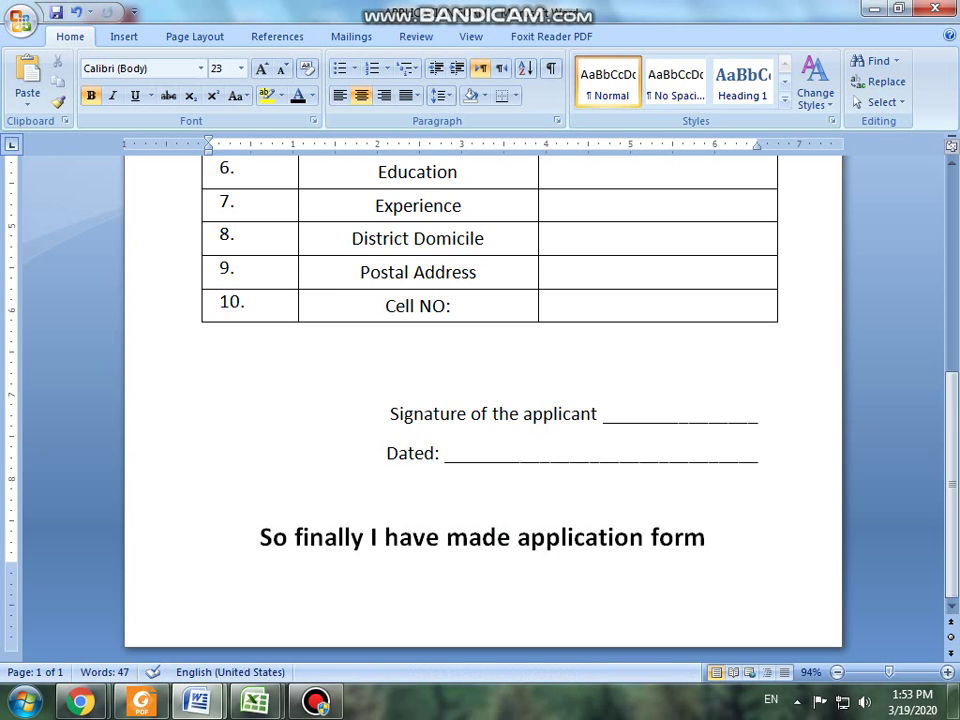
Delete the closing line "So finally I have made application form" from the end of the document
key("ctrl+Home")
key("ctrl+End")
key("shift+Home")
key("BackSpace")
key("BackSpace")
Save the finished form and review the whole page in print preview
key("ctrl+Home")
key("ctrl+s")
key("ctrl+F2")
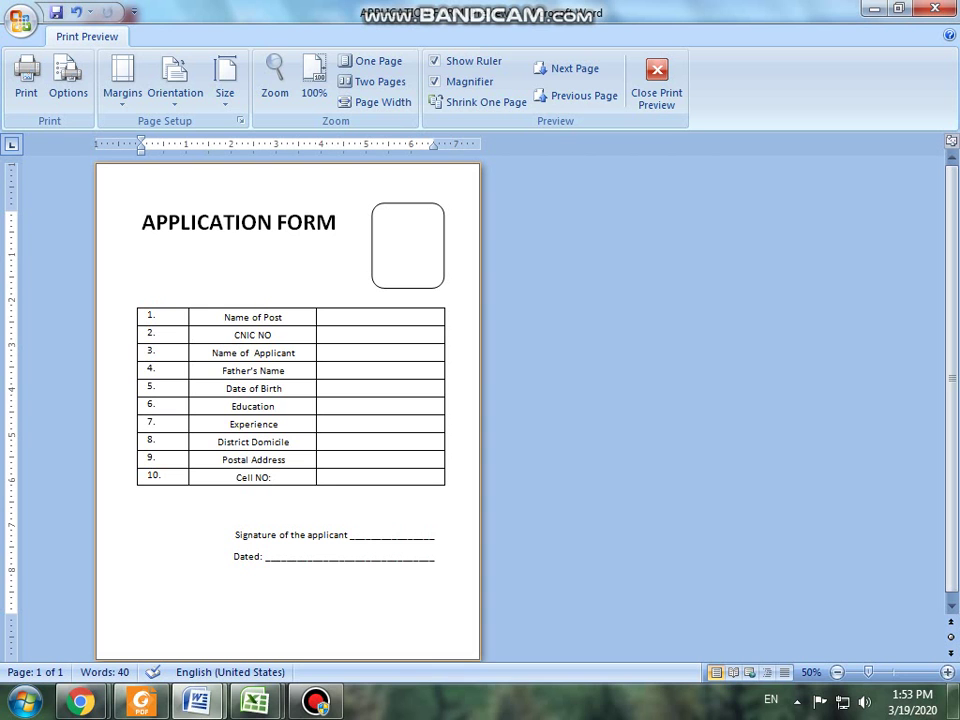
left_click(656, 85)
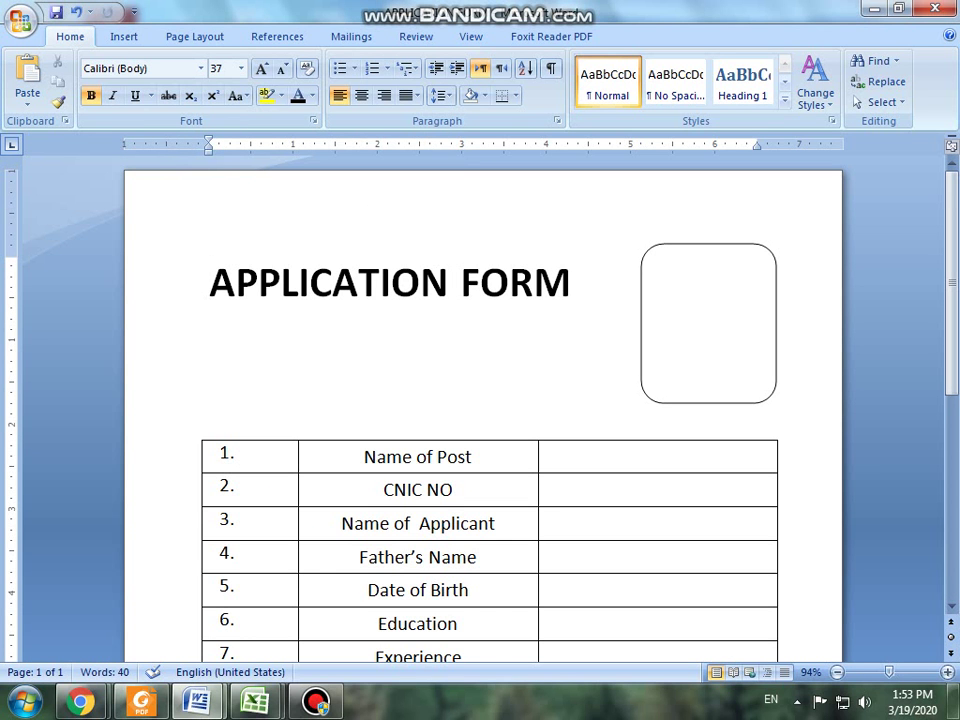